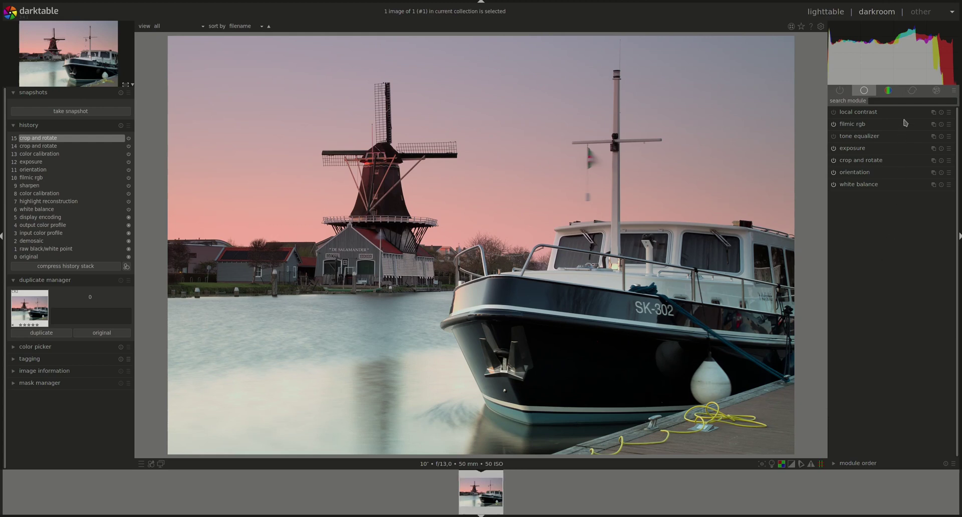
Show the 'correct' group of modules in the darkroom's right panel.
click(911, 95)
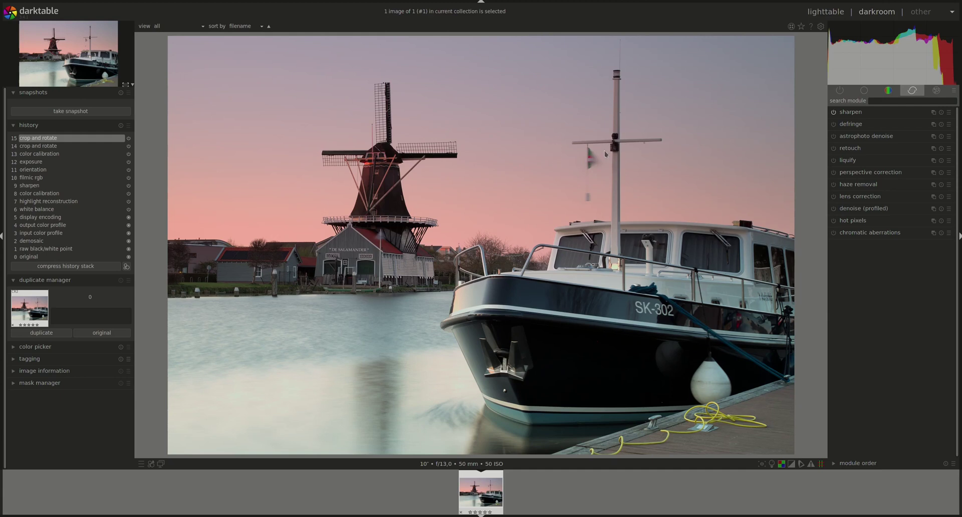
Expand the retouch module and turn it on with cloning as the algorithm.
click(850, 148)
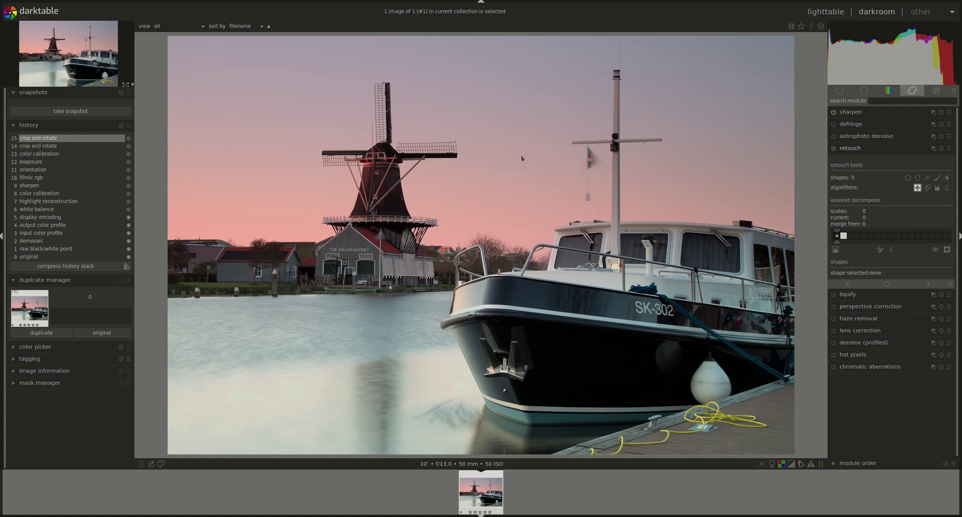
click(929, 191)
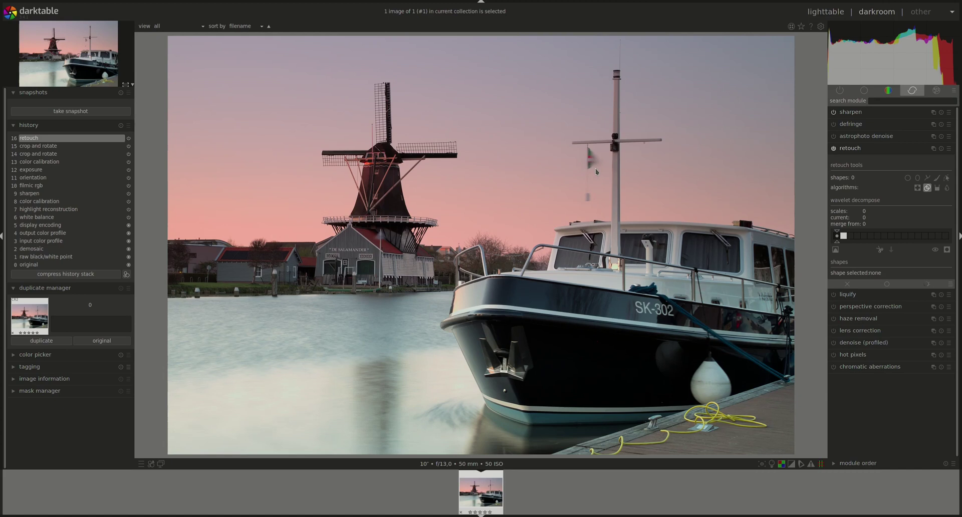
Clone out the mast flag with a circle sourced from sky up-left, then hide shapes.
scroll(595, 168, up, 3)
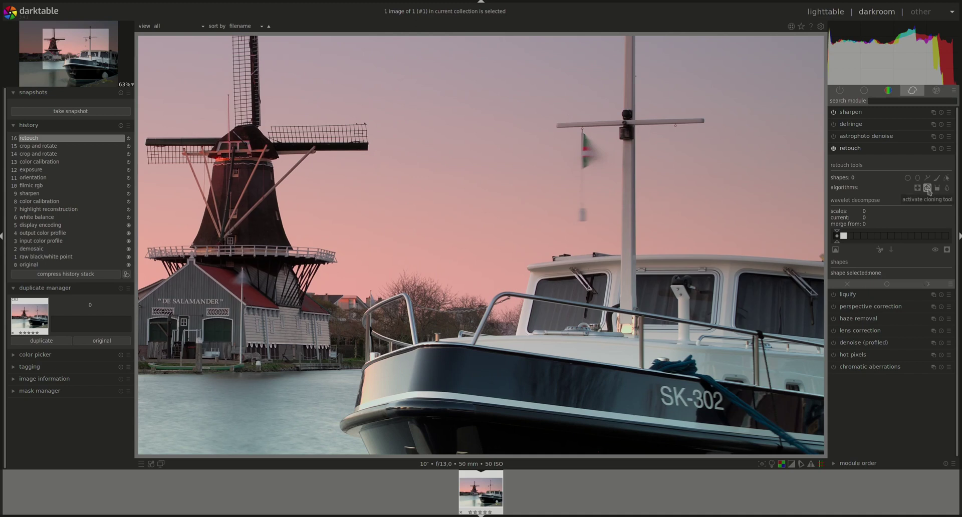
click(928, 188)
click(907, 180)
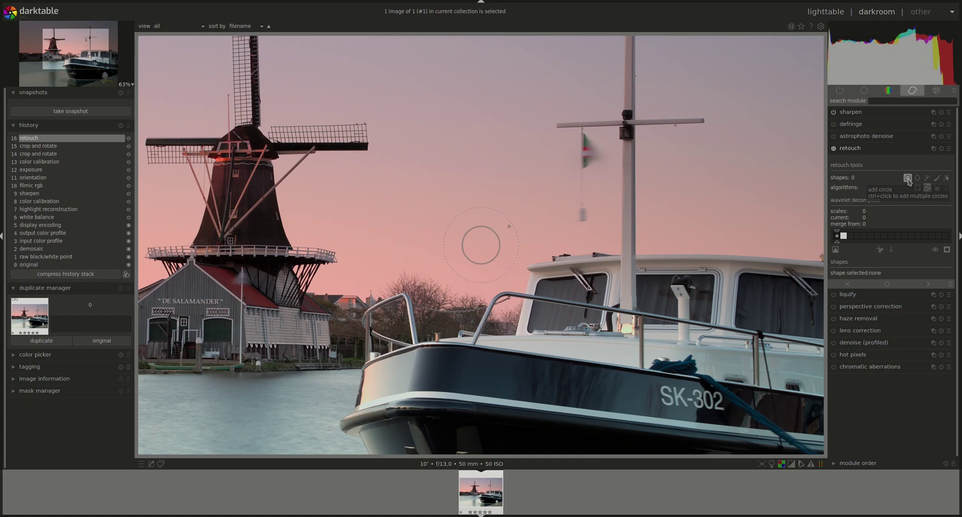
click(587, 156)
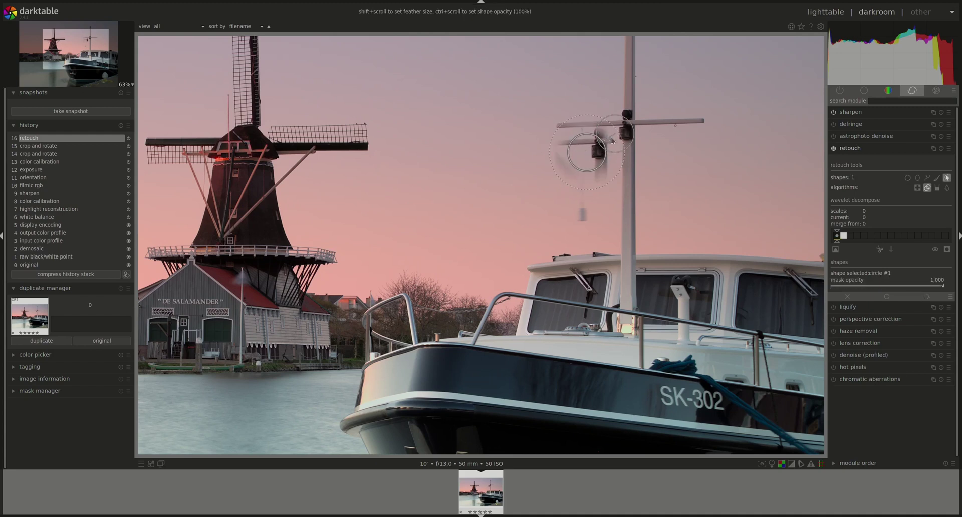
mouse_move(620, 138)
mouse_down()
mouse_move(591, 98)
mouse_move(553, 91)
mouse_move(520, 106)
mouse_move(509, 135)
mouse_move(531, 156)
mouse_up()
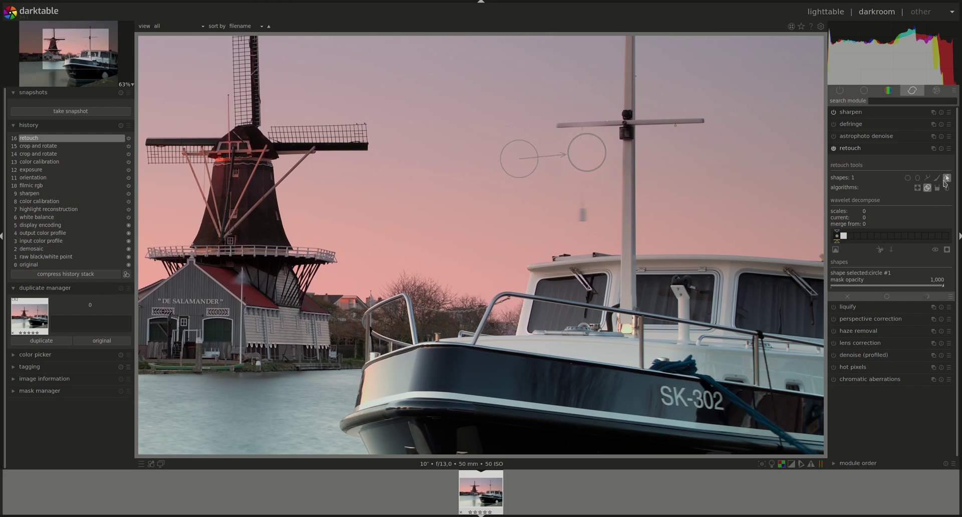
click(937, 179)
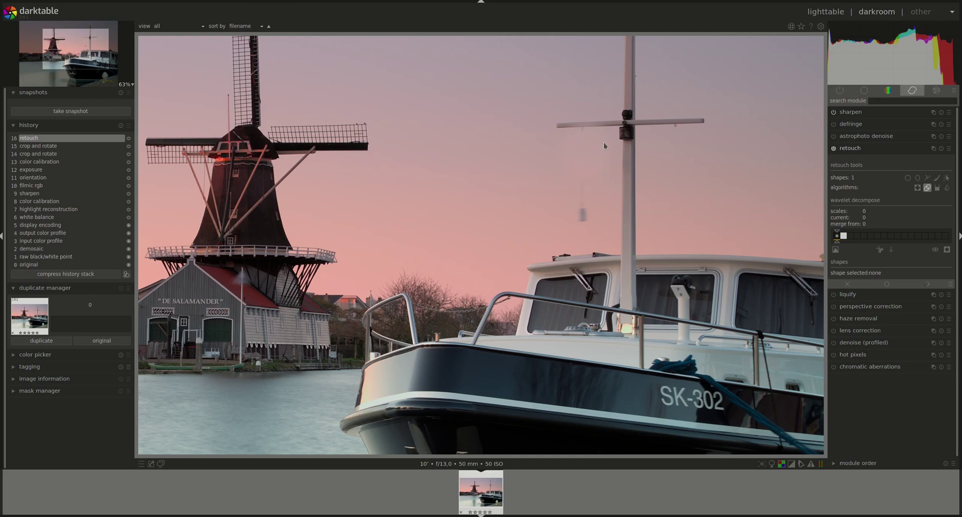
Show the retouch shapes again, resize the circle patch and delete it.
click(947, 179)
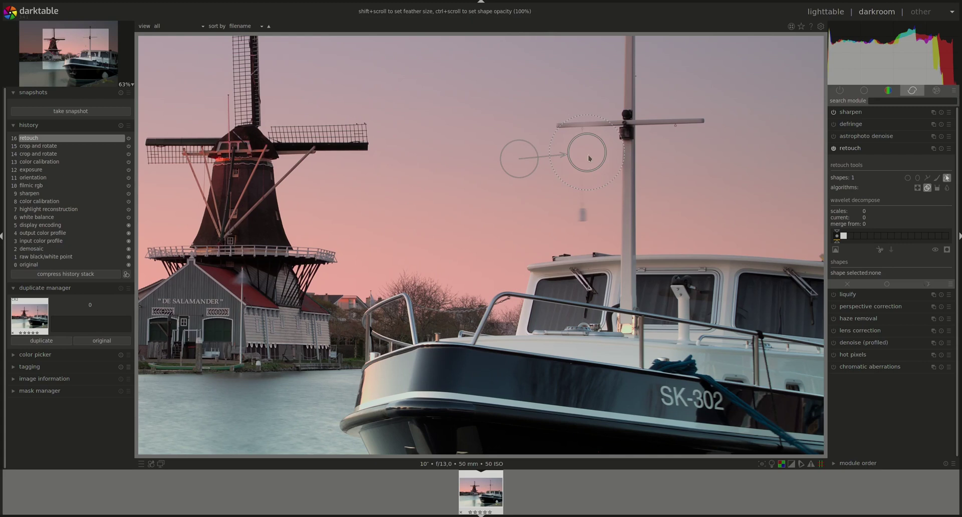
scroll(589, 159, down, 3)
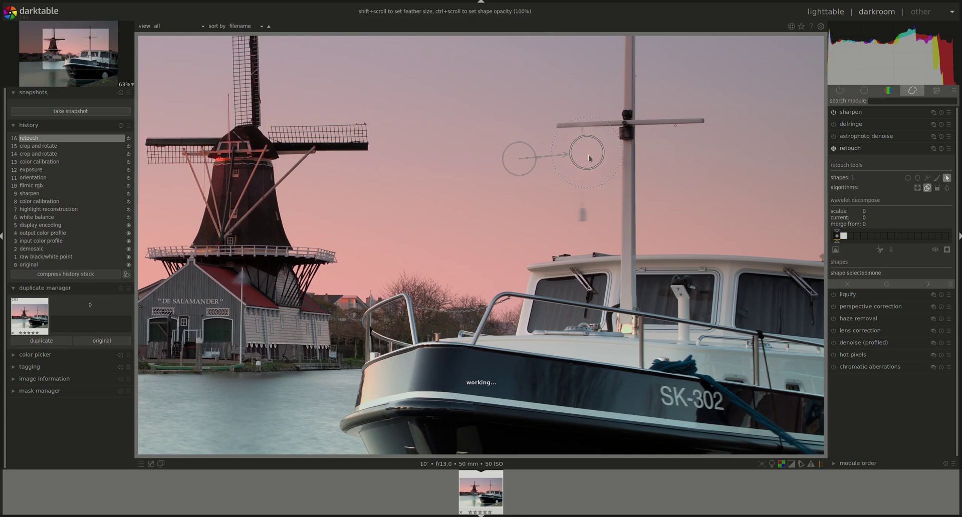
scroll(589, 159, up, 2)
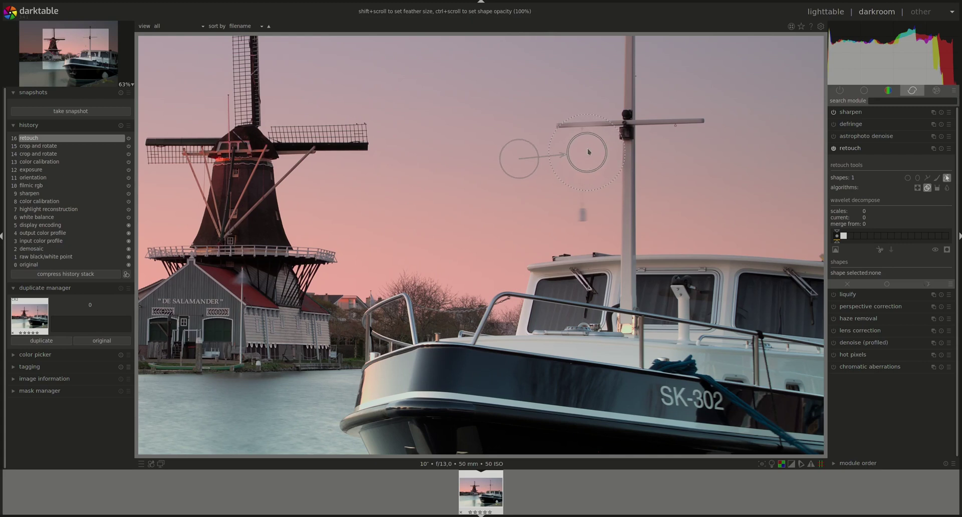
right_click(588, 148)
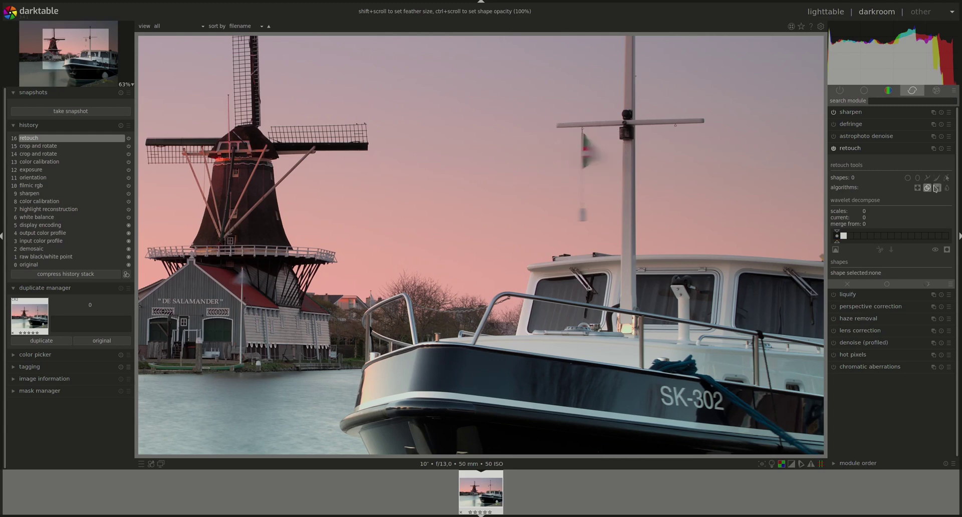
Draw a four-point path clone around the flag, shift its source left, then delete it.
click(927, 178)
click(593, 223)
click(584, 170)
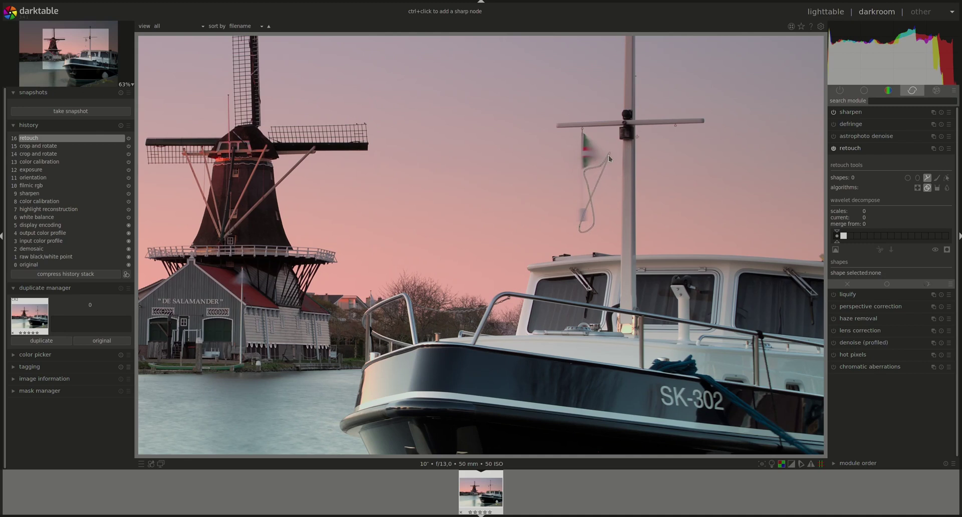
click(607, 150)
click(580, 131)
right_click(578, 205)
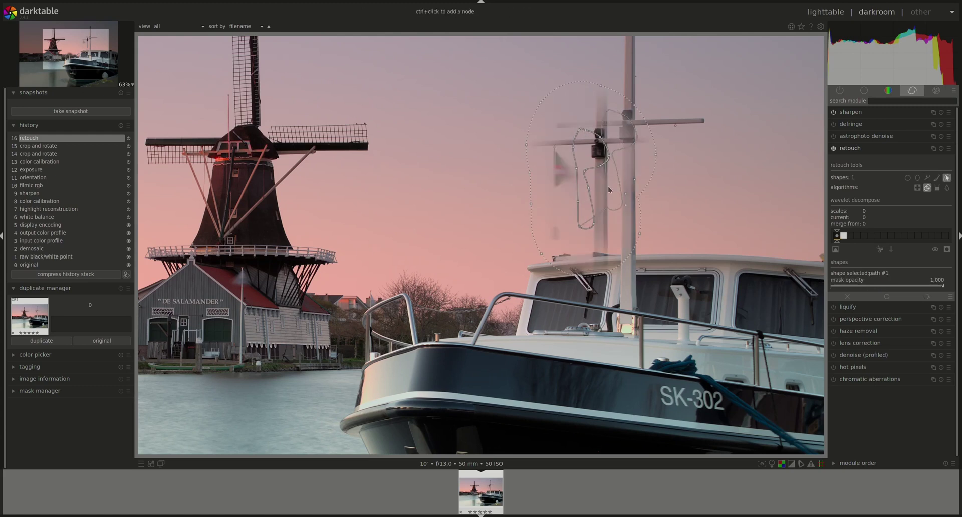
drag(607, 127, 519, 176)
right_click(531, 205)
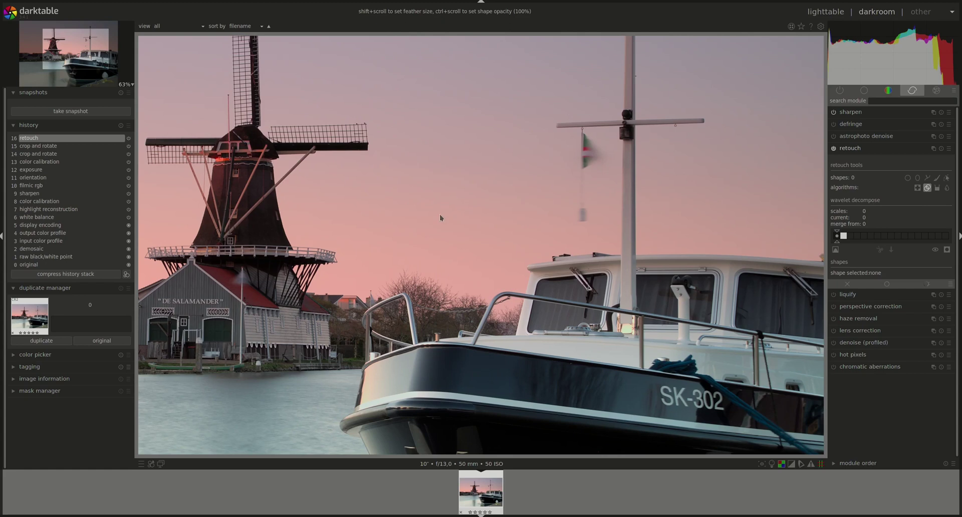
click(917, 178)
click(582, 178)
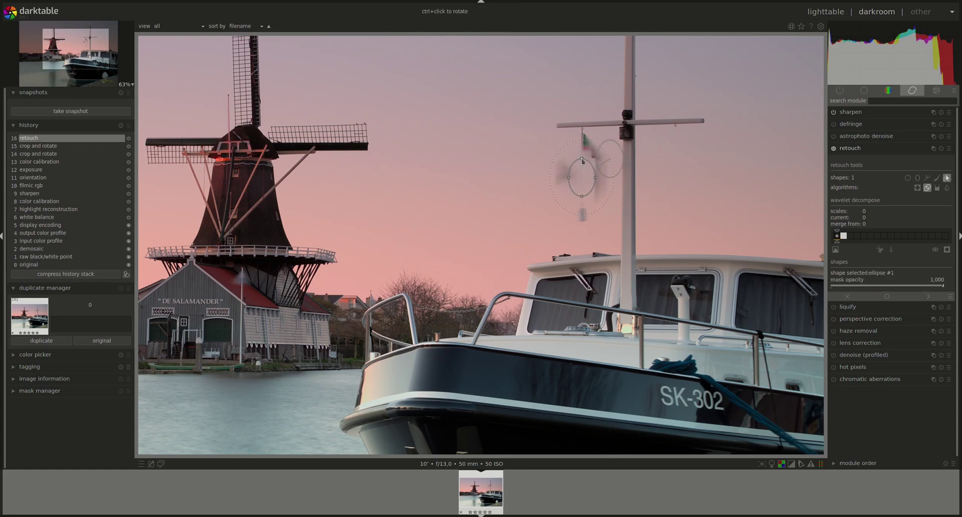
drag(583, 161, 584, 139)
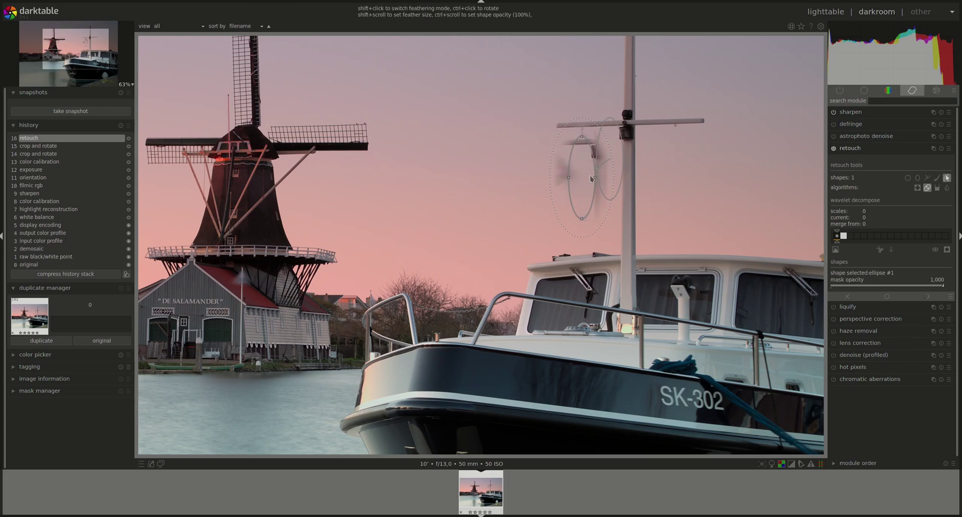
mouse_move(594, 177)
mouse_down()
mouse_move(478, 190)
mouse_move(365, 233)
mouse_up()
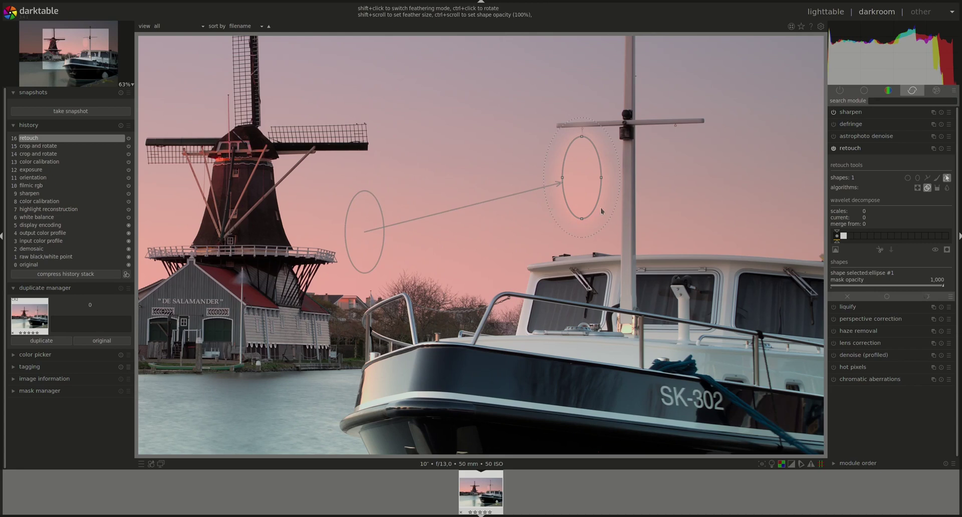
click(946, 177)
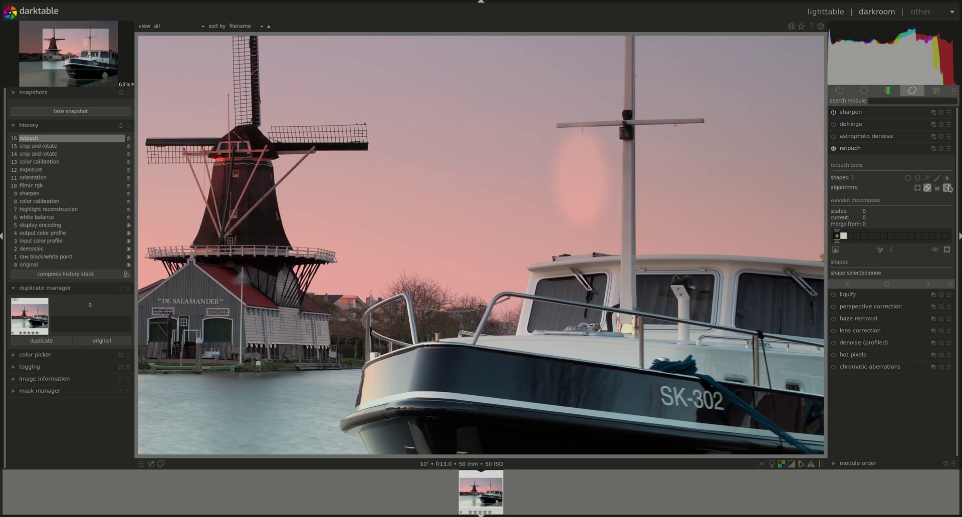
Replace the old shape with a healing ellipse over the flag sourced from clean sky.
right_click(581, 178)
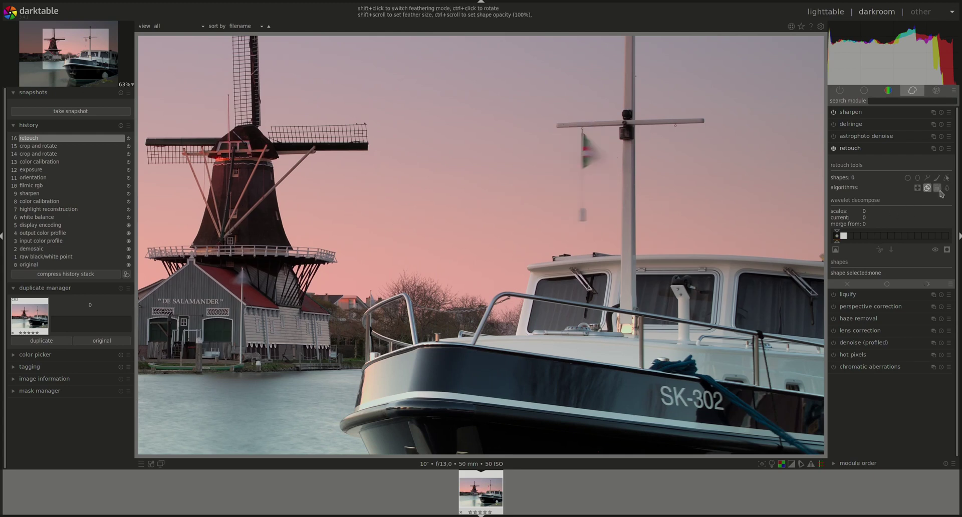
click(917, 177)
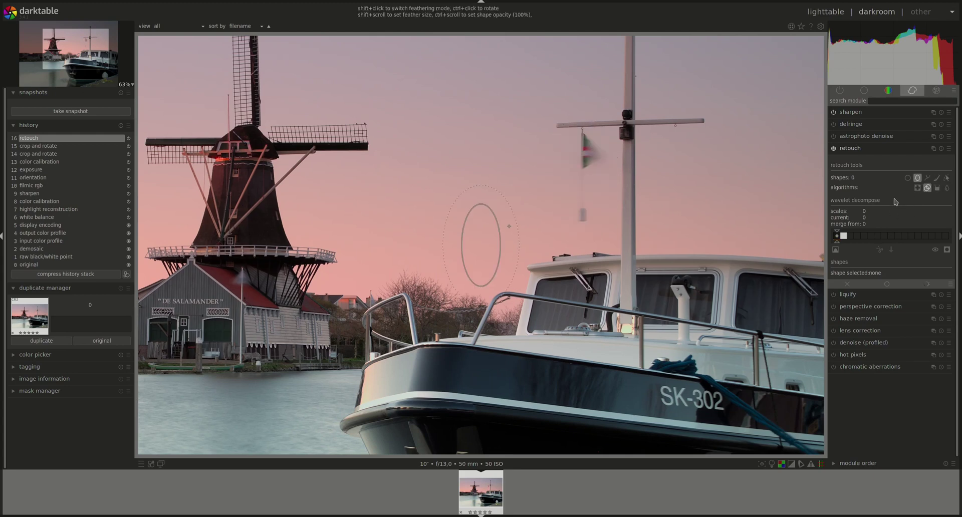
click(917, 189)
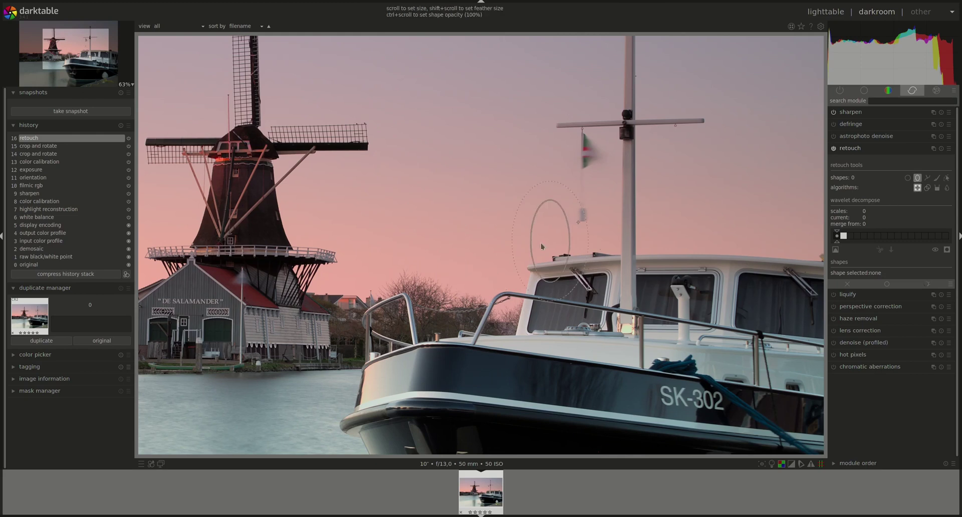
click(585, 177)
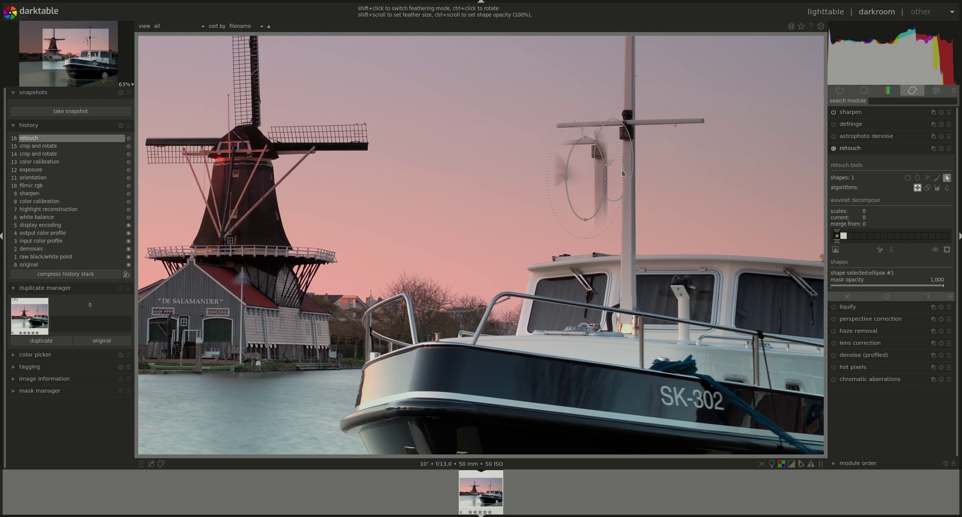
drag(622, 173, 371, 238)
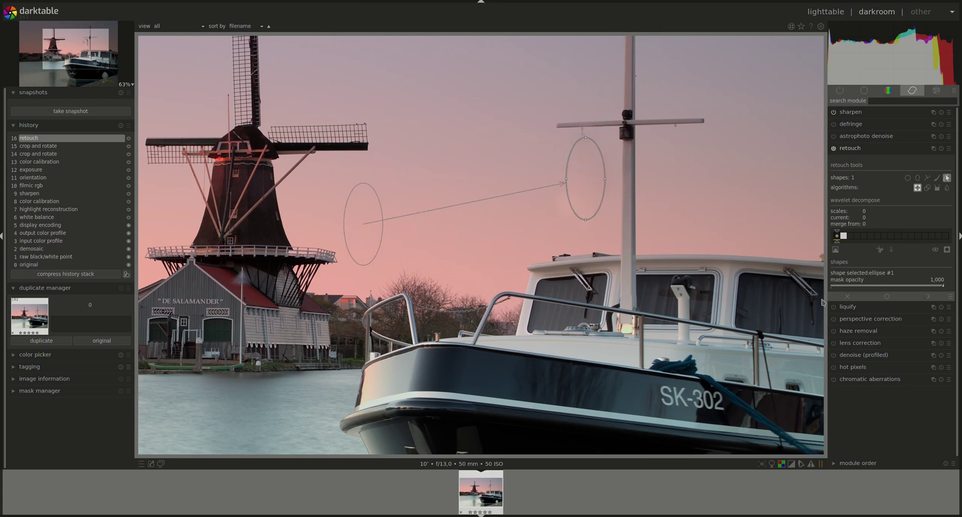
click(946, 178)
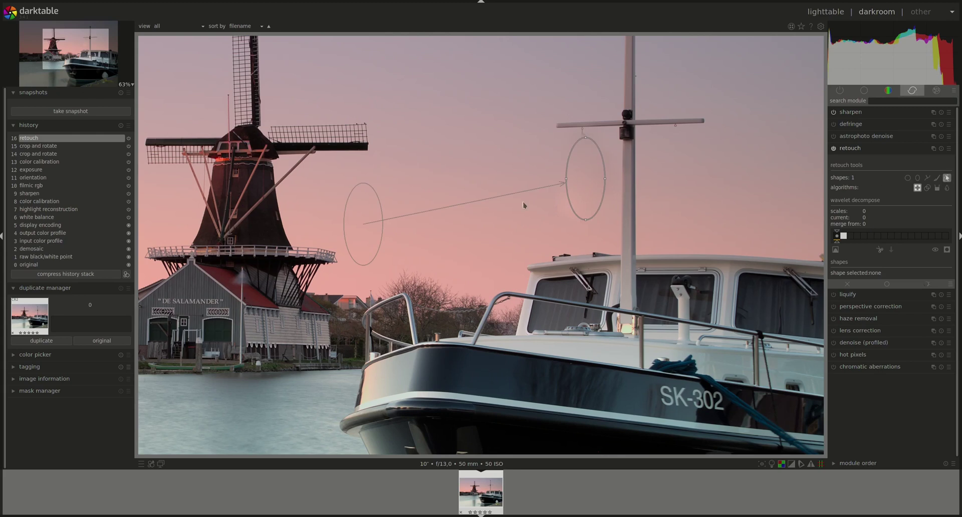
Move the heal source closer to the flag, compare the result, then delete the shape.
click(946, 178)
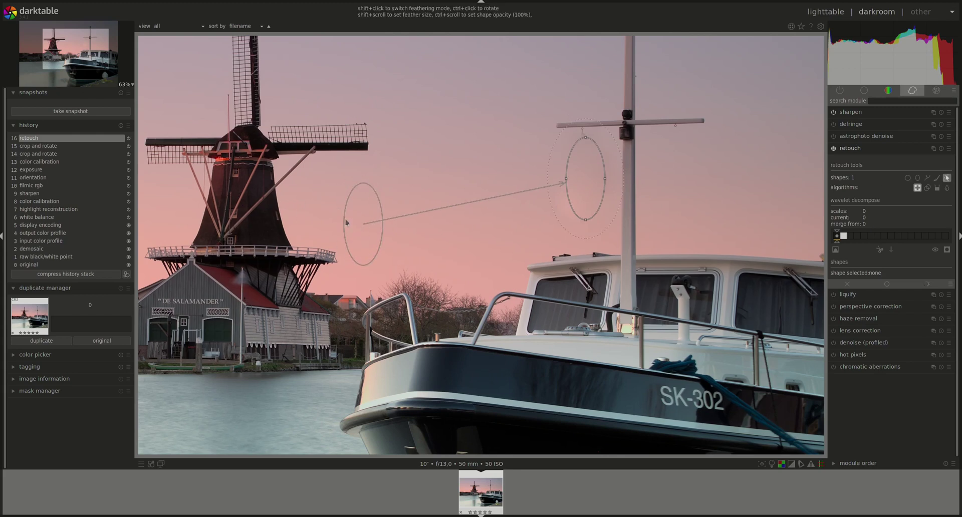
drag(356, 245, 516, 214)
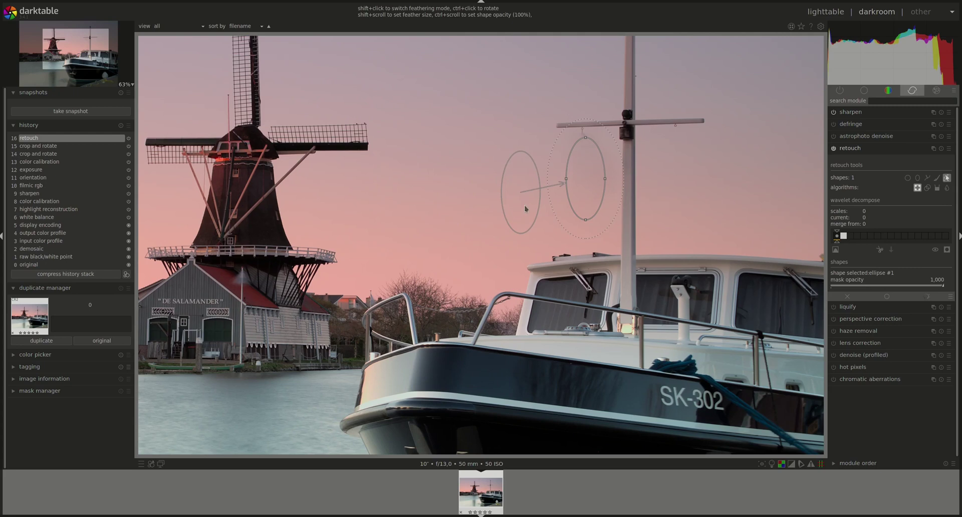
click(946, 178)
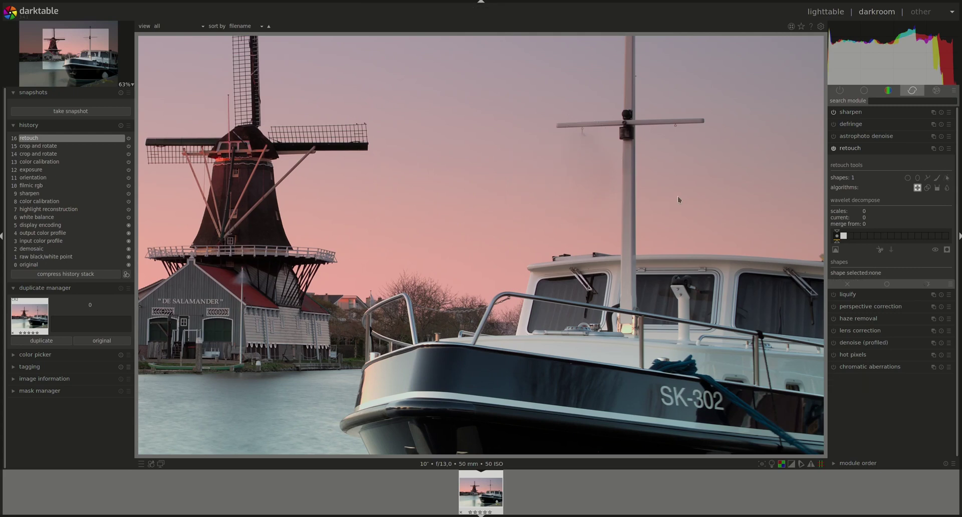
right_click(607, 158)
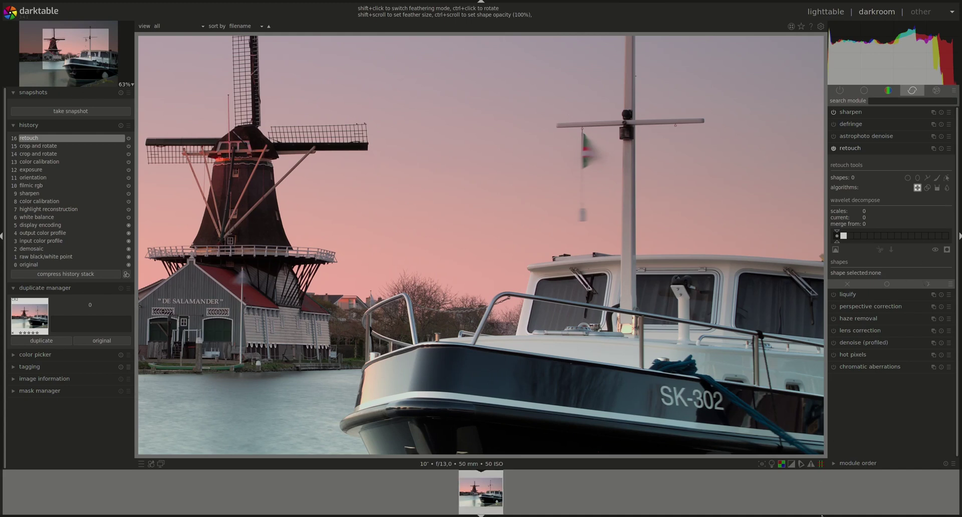
Switch retouch to the fill algorithm, showing erase fill mode and brightness 0.0000.
click(937, 188)
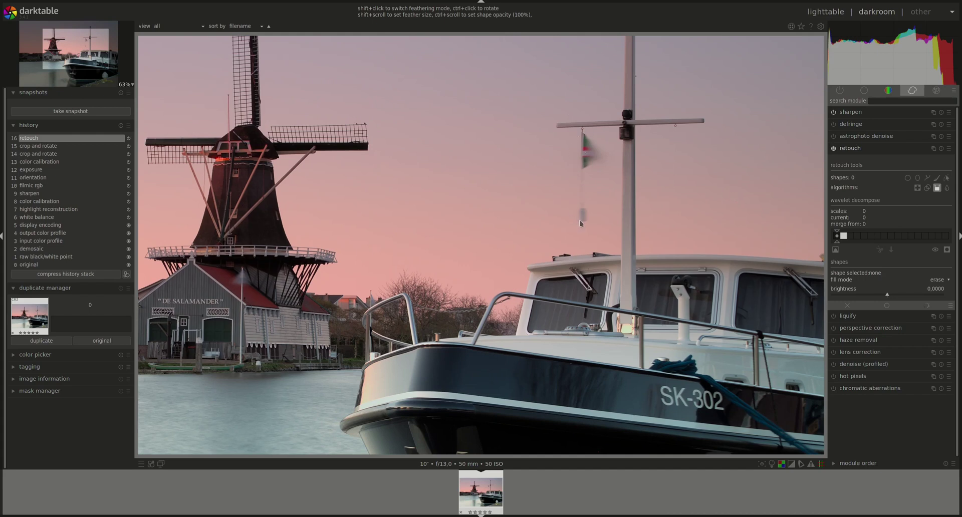
Place an ellipse over the mast flag using the fill algorithm.
click(947, 187)
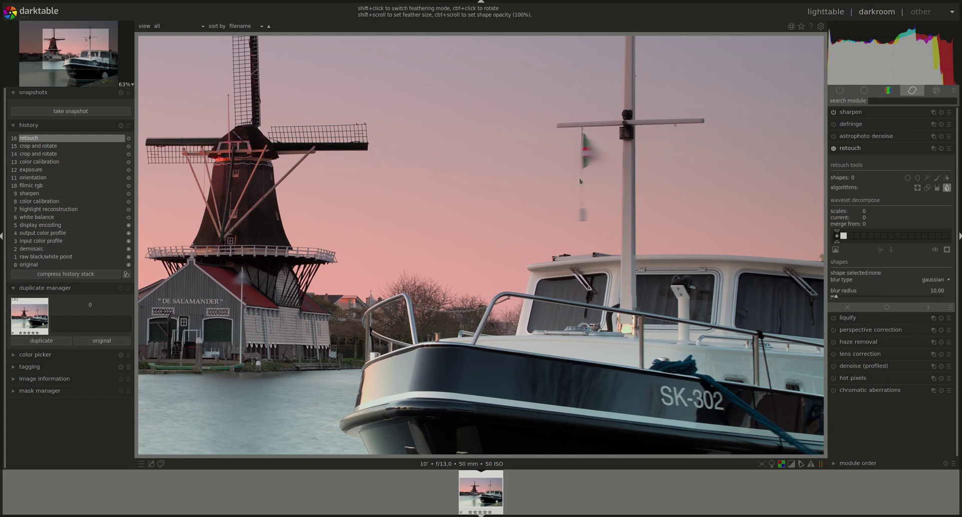
click(936, 188)
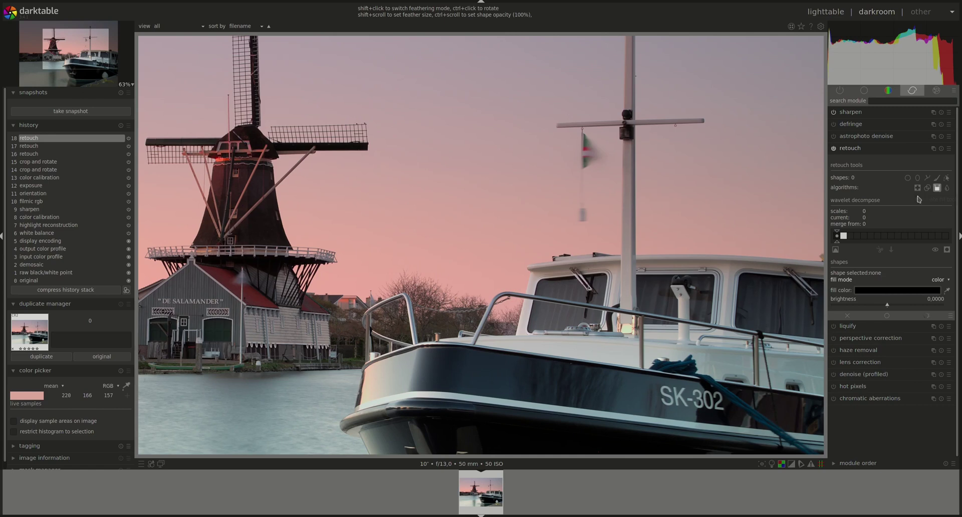
click(917, 178)
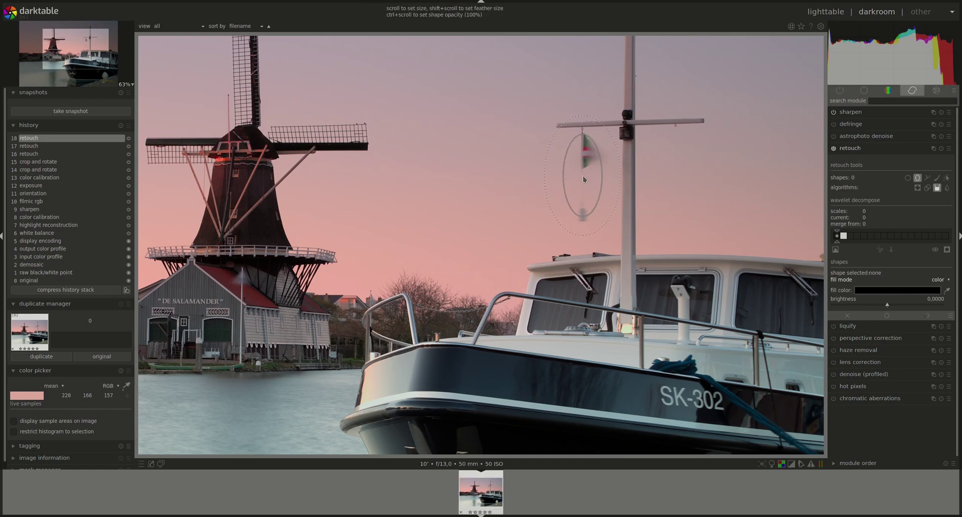
click(584, 176)
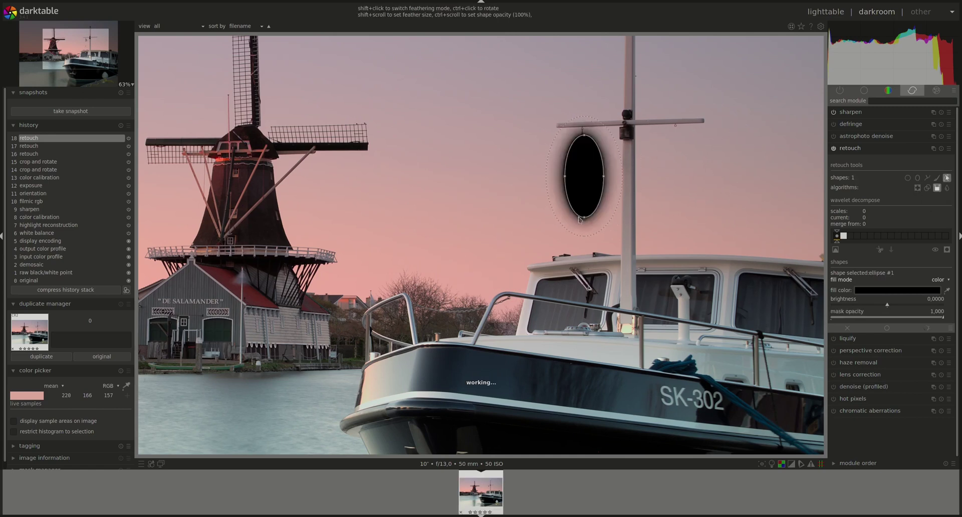
Fill the ellipse with pink sampled from the sky, darkened to brightness -0,3390.
click(946, 290)
click(479, 240)
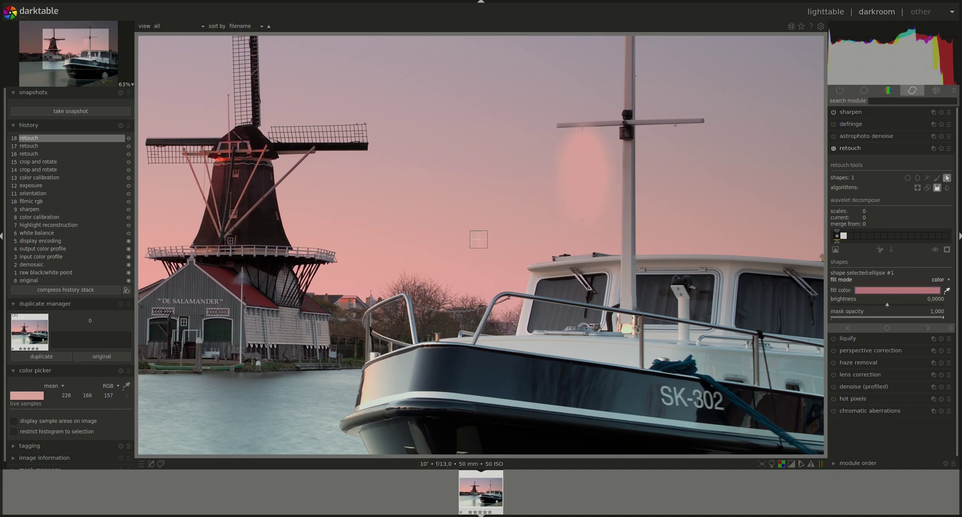
drag(479, 244, 462, 250)
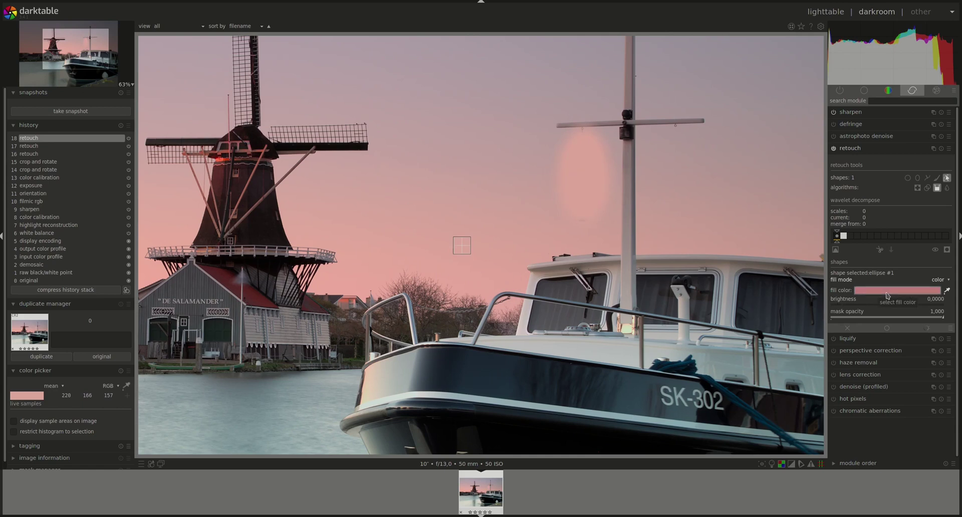
click(887, 295)
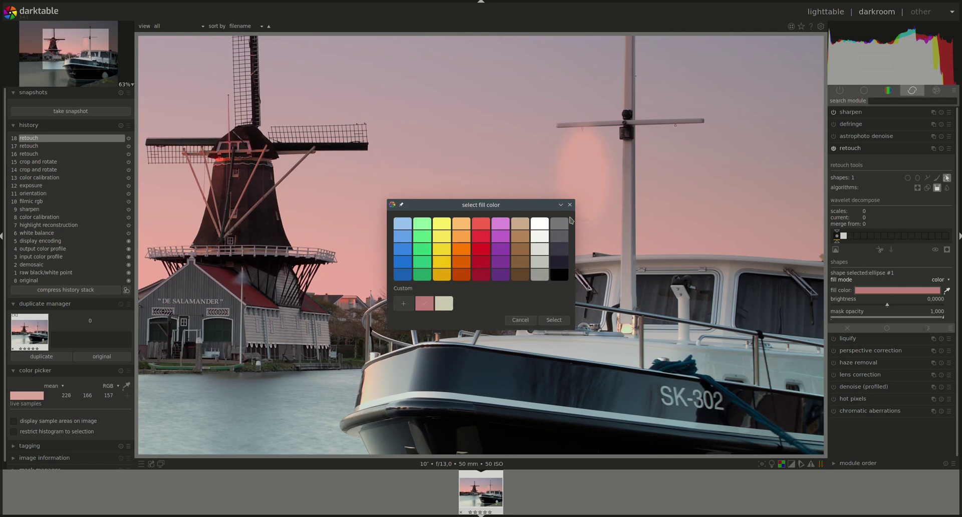
click(569, 205)
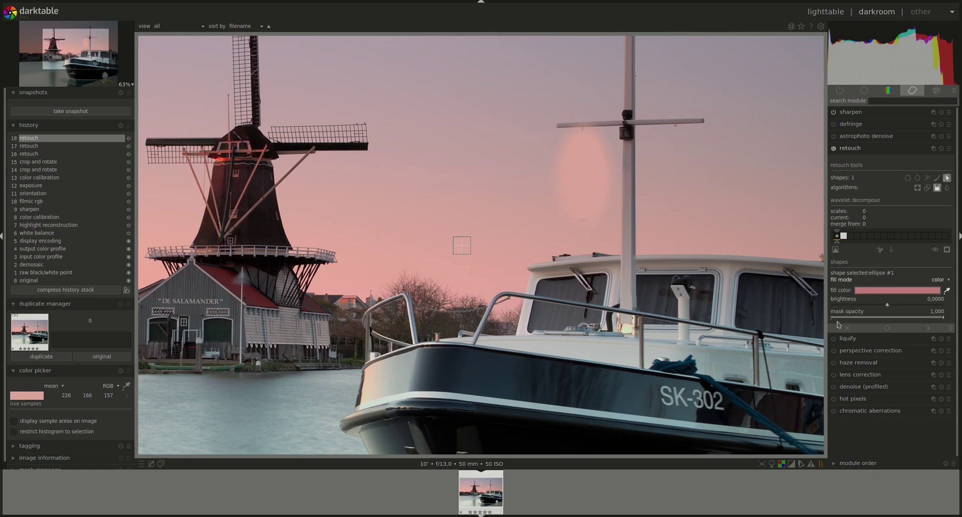
mouse_move(887, 307)
mouse_down()
mouse_move(869, 307)
mouse_move(931, 321)
mouse_move(899, 321)
mouse_up()
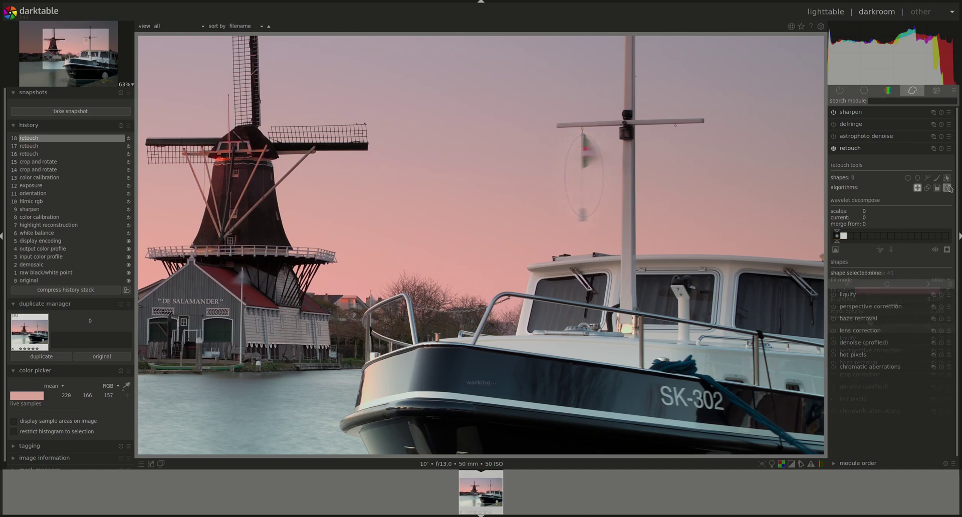
Place a blur ellipse over the mast flag and set the blur type to bilateral.
click(947, 188)
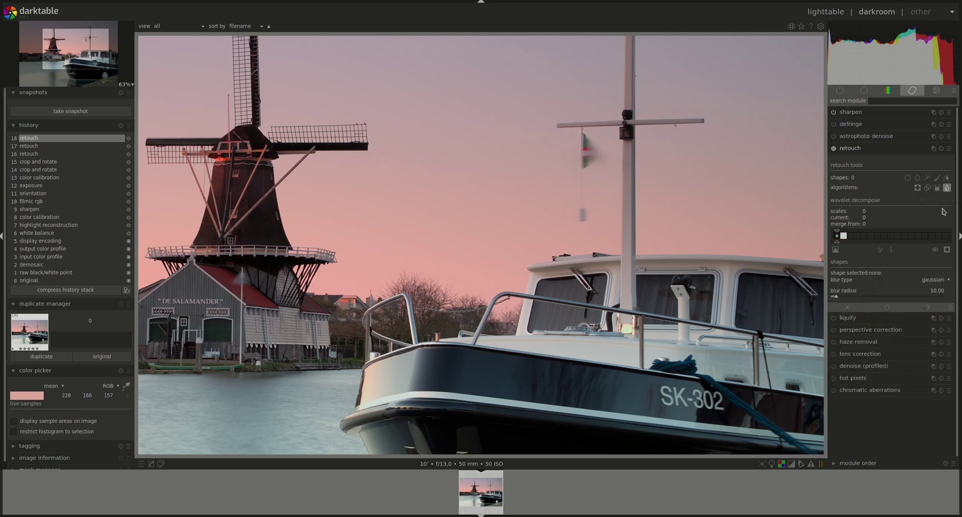
click(917, 178)
click(585, 183)
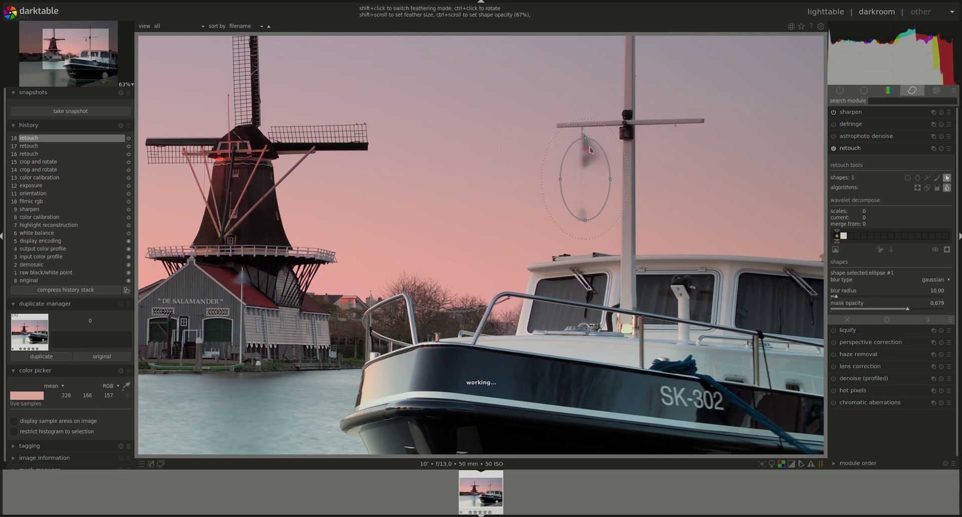
scroll(581, 143, up, 2)
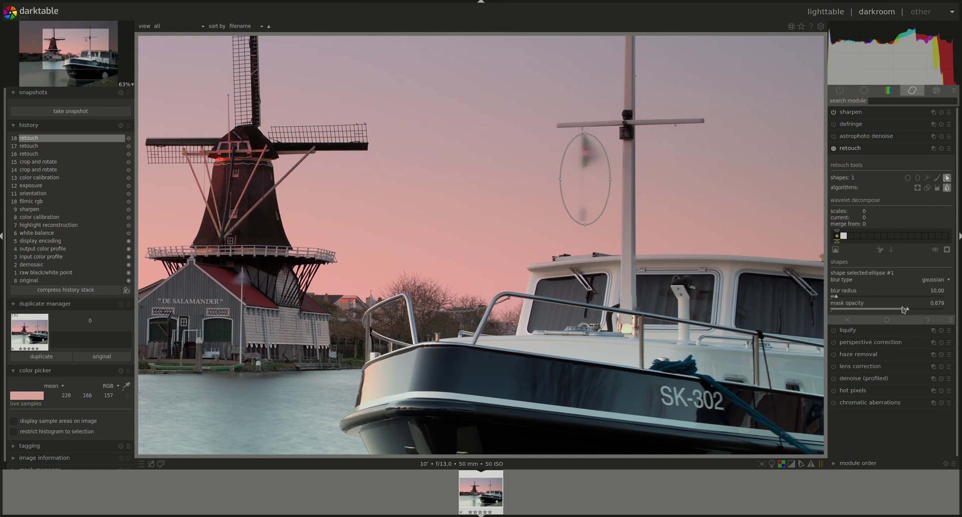
click(942, 283)
click(942, 282)
Set the blur radius to 7.88 and fade the ellipse's opacity to about 0.13.
scroll(941, 282, up, 1)
drag(836, 299, 851, 300)
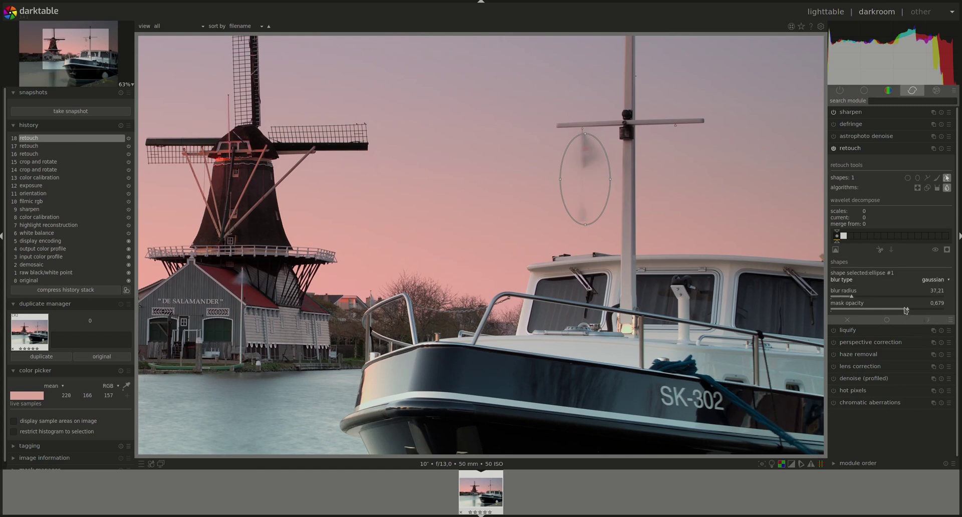
drag(907, 311, 923, 311)
drag(851, 298, 901, 299)
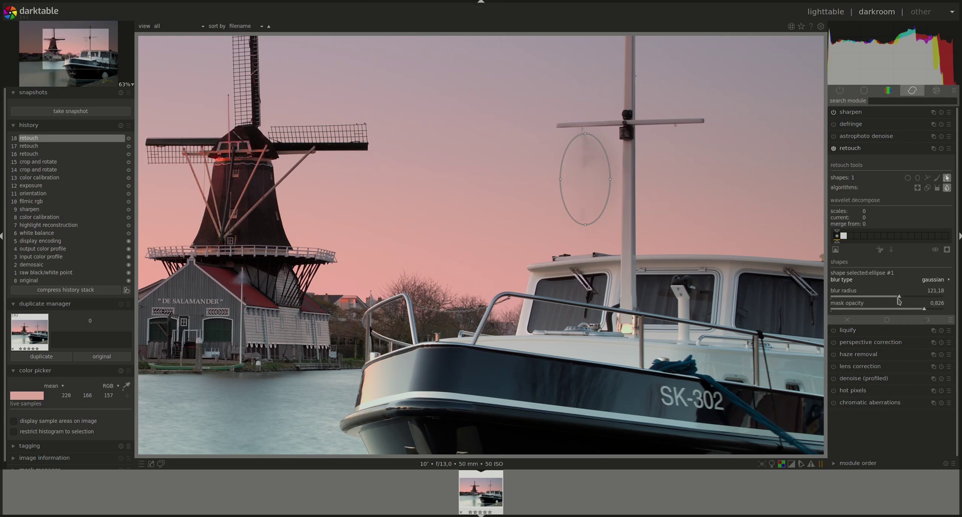
drag(899, 298, 834, 299)
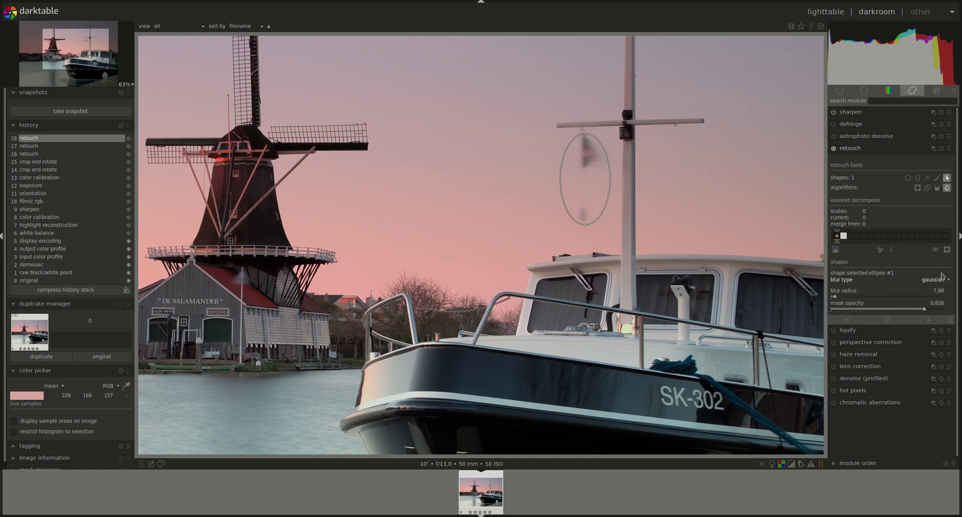
drag(920, 310, 944, 310)
drag(944, 310, 845, 310)
drag(847, 311, 858, 311)
Delete the ellipse, clone the flag with a new ellipse sourced level with it, then remove it.
key(Delete)
click(917, 177)
click(581, 158)
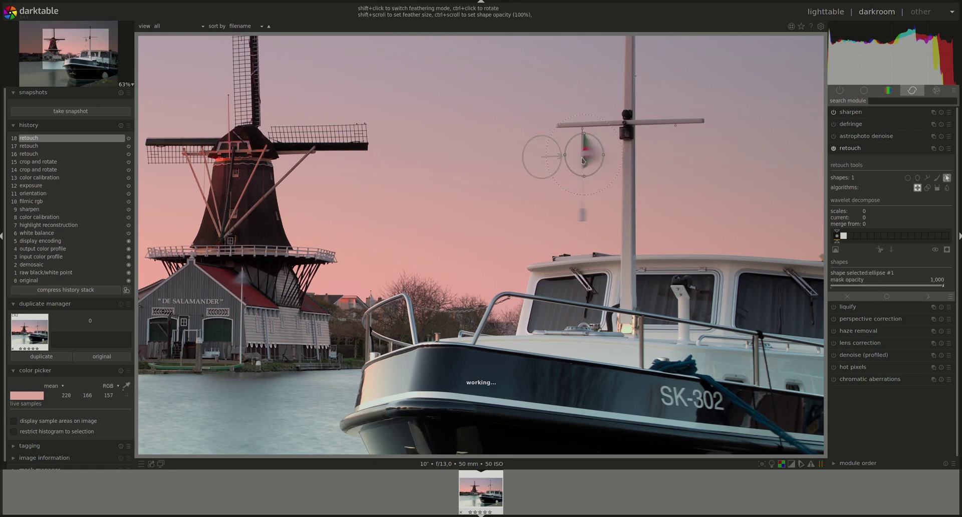
mouse_move(535, 159)
mouse_down()
mouse_move(528, 169)
mouse_move(540, 147)
mouse_move(537, 154)
mouse_up()
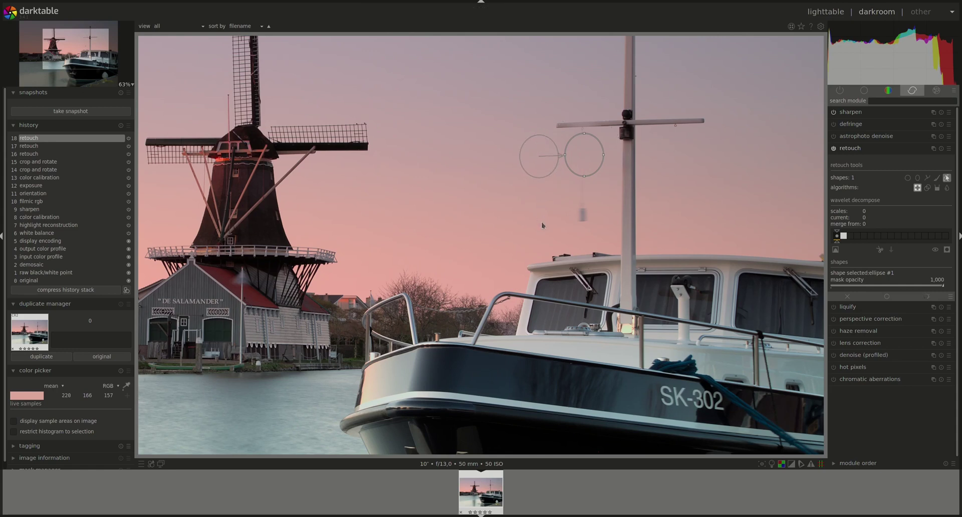
right_click(588, 153)
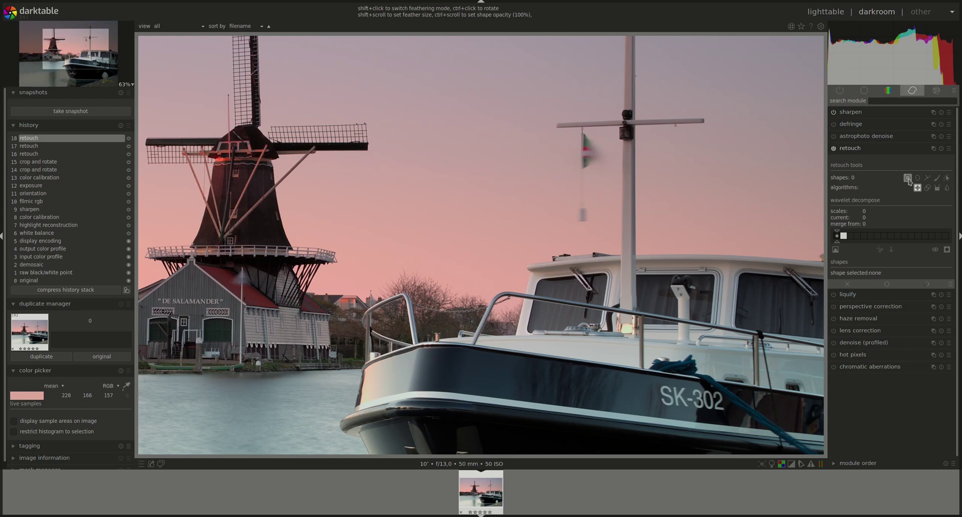
click(907, 178)
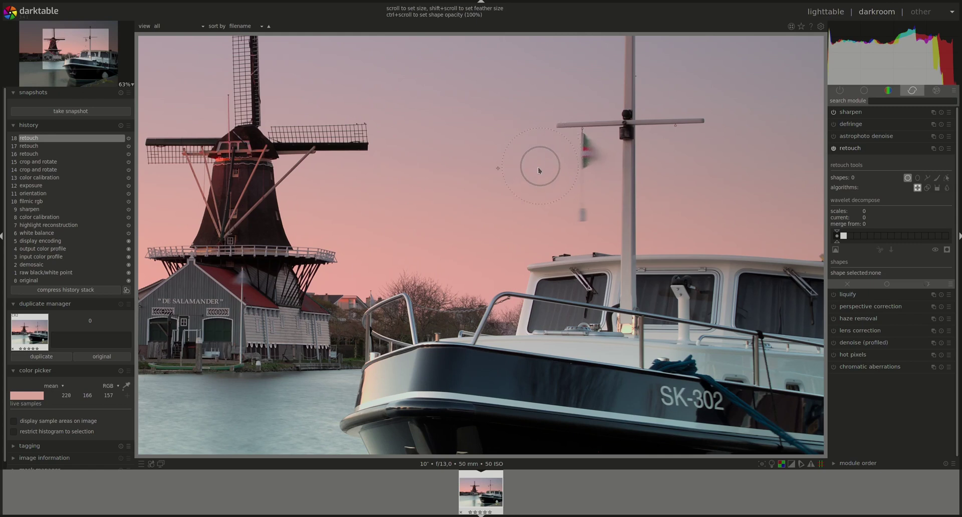
shift+click(497, 155)
click(588, 156)
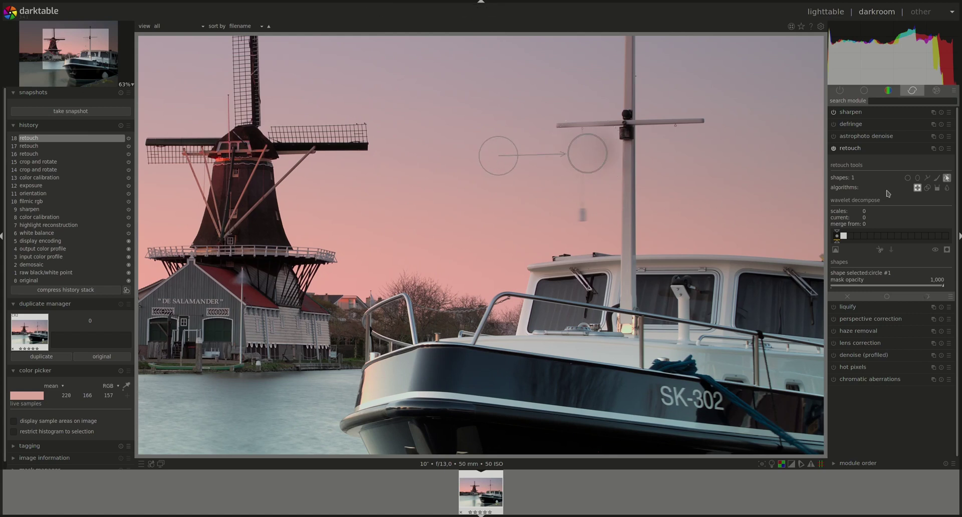
click(907, 177)
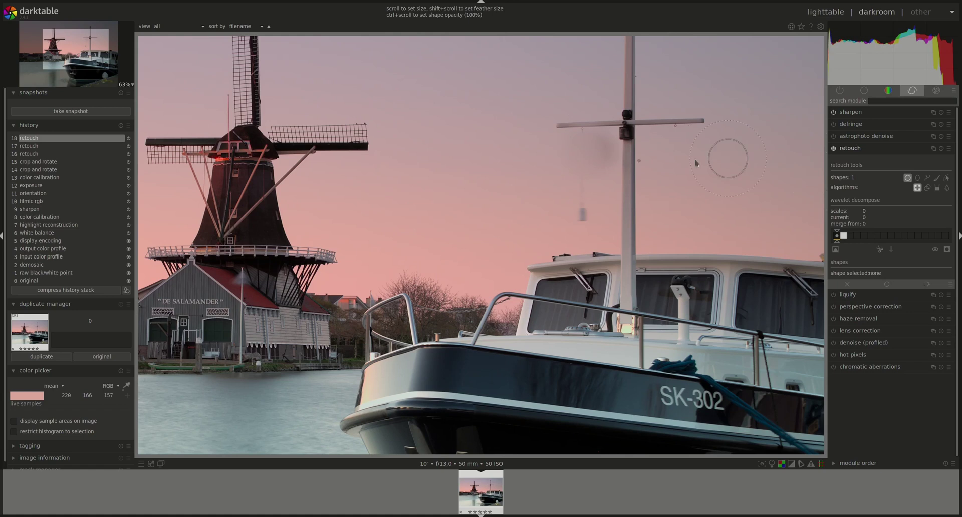
click(583, 196)
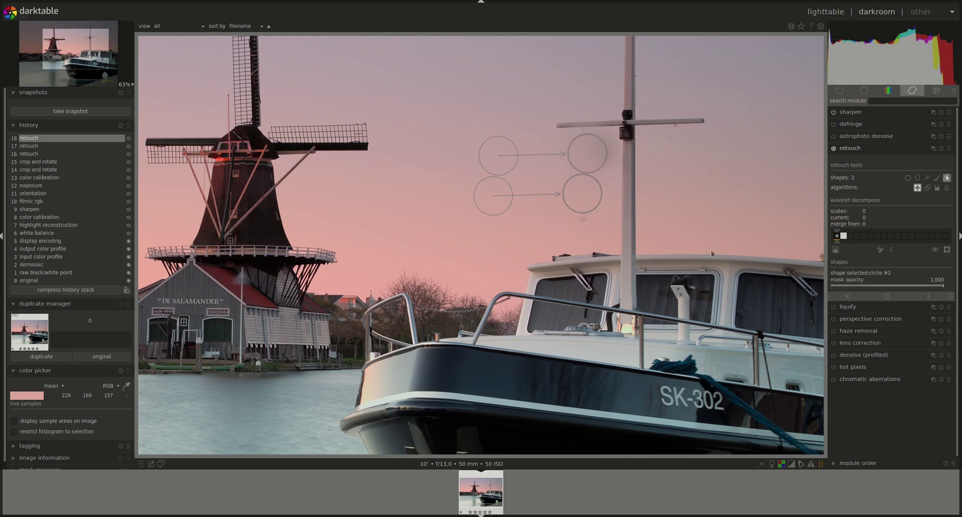
click(907, 178)
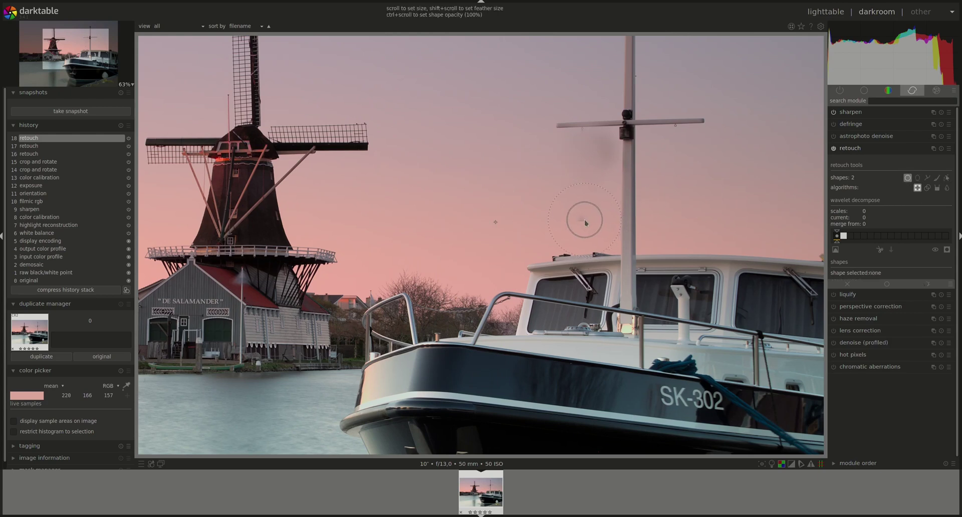
scroll(586, 220, down, 3)
click(583, 219)
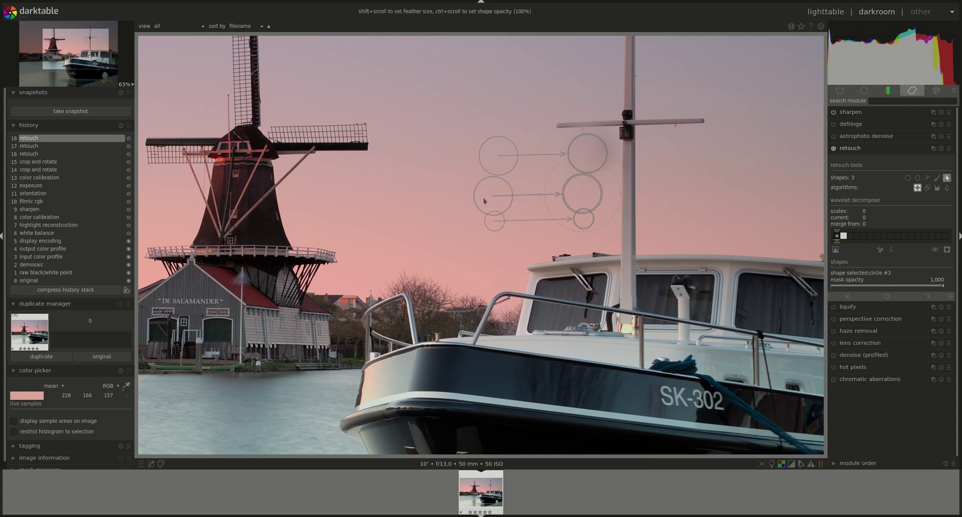
key(ctrl+z)
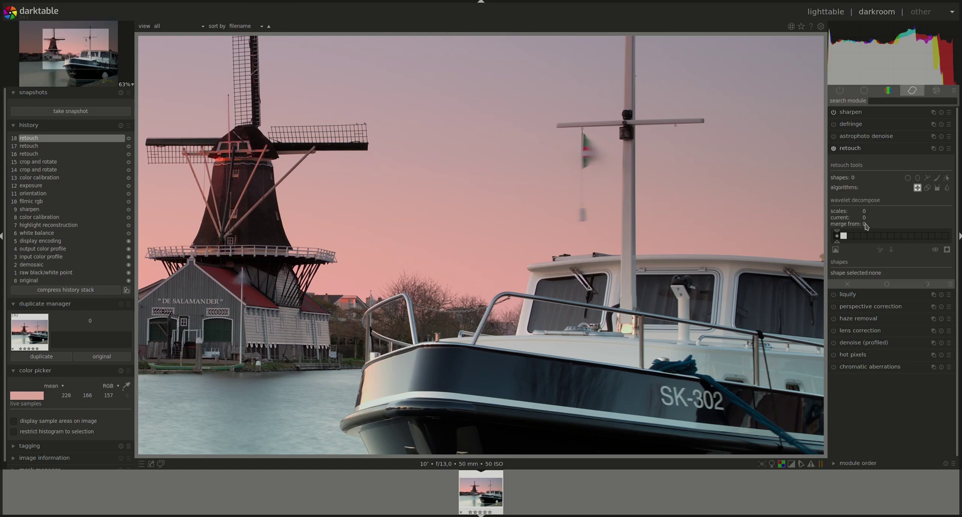
click(907, 177)
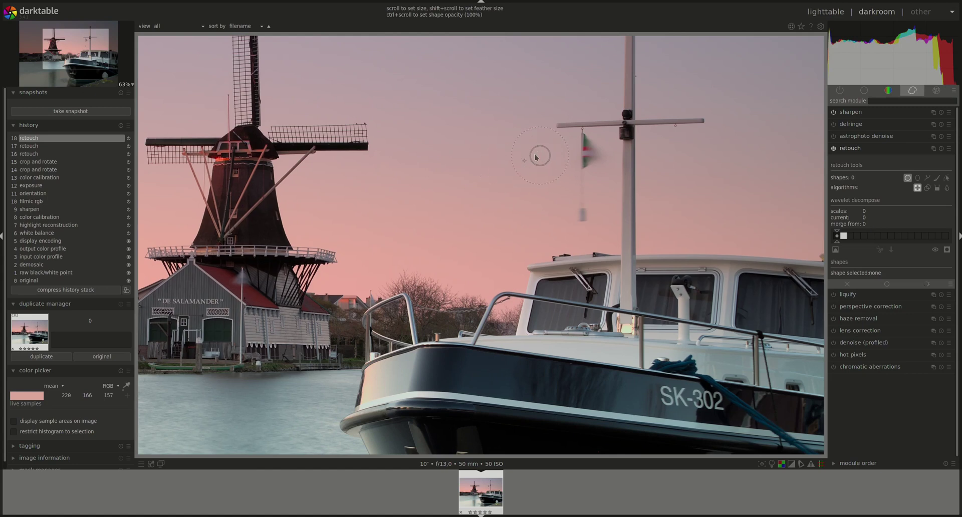
shift+click(509, 159)
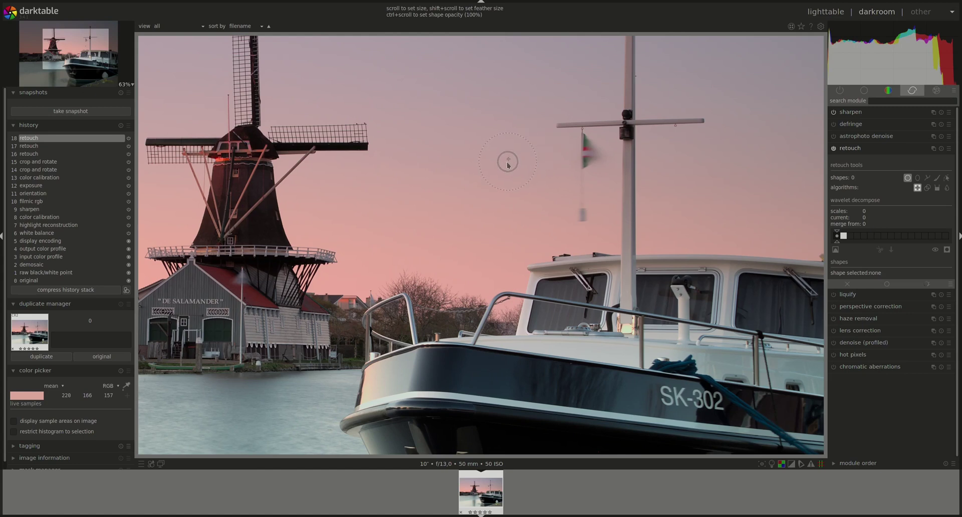
click(587, 157)
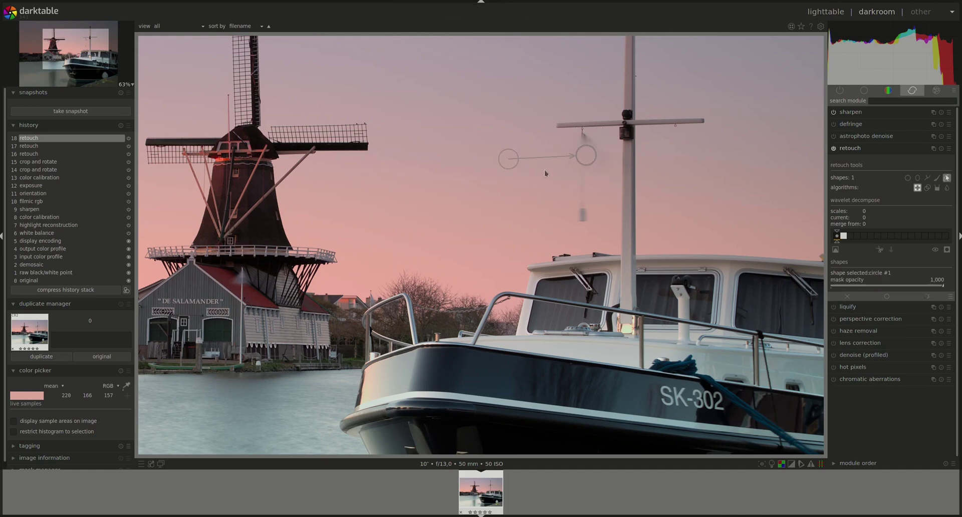
click(907, 178)
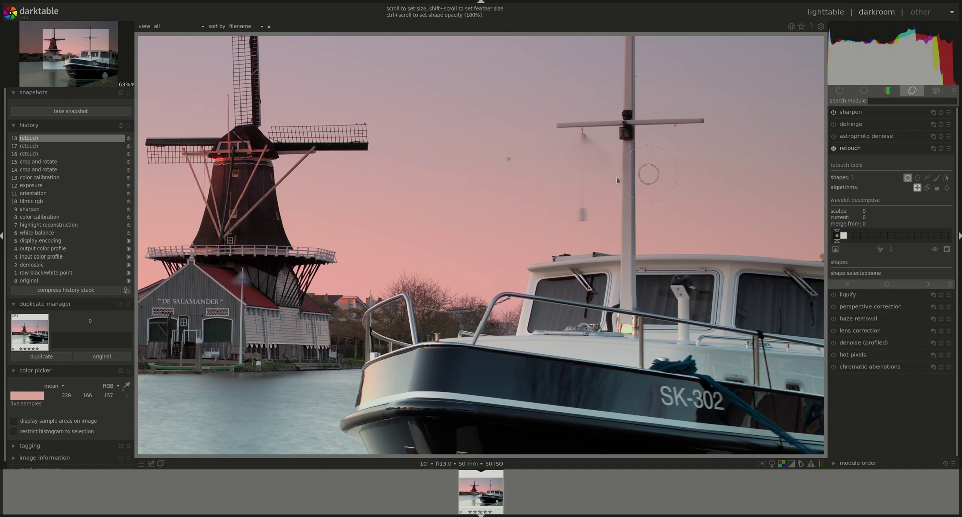
click(583, 185)
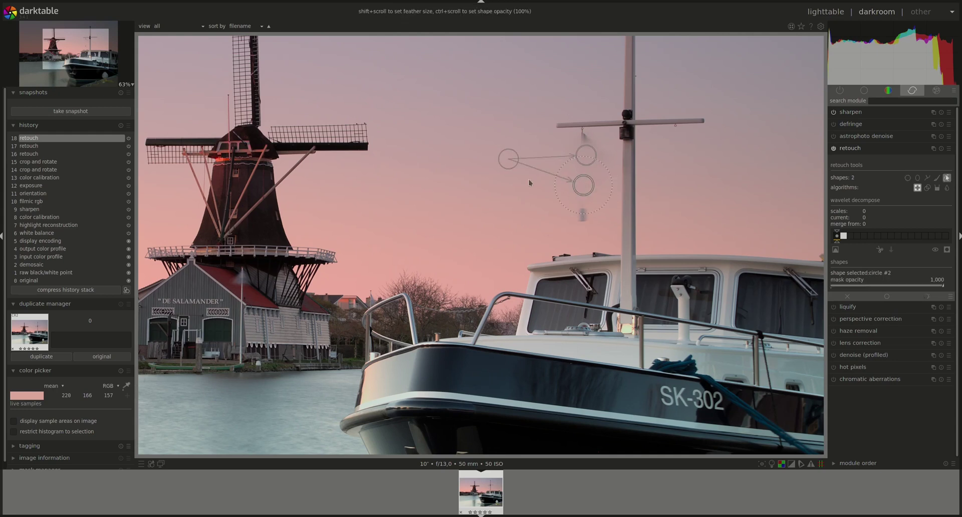
click(907, 178)
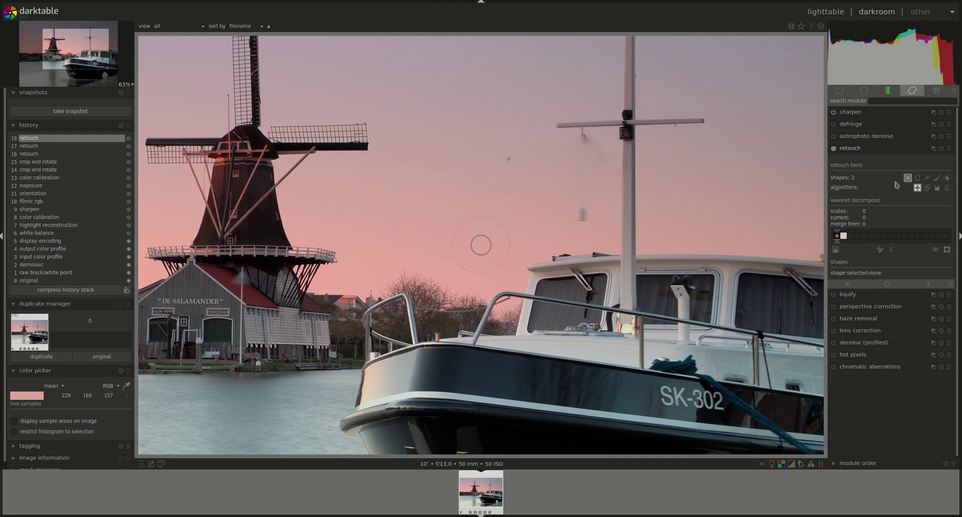
click(582, 216)
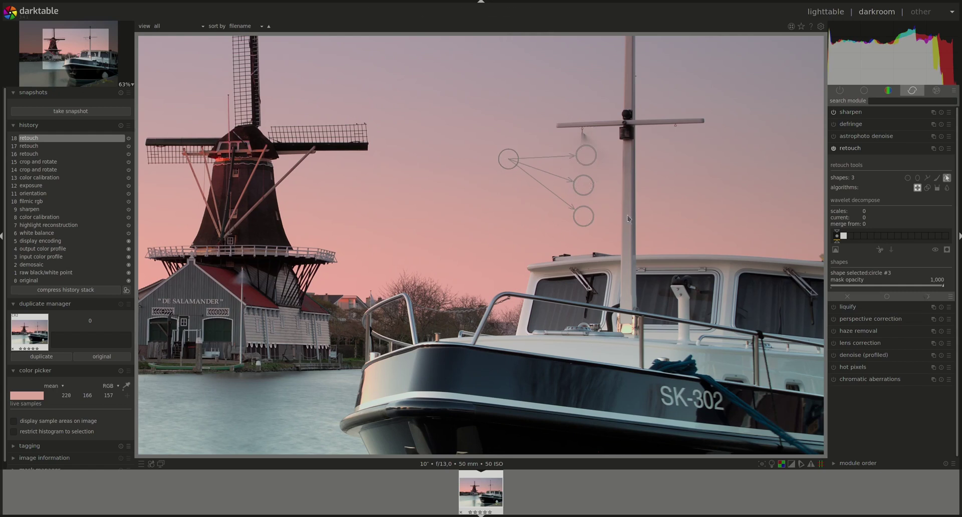
right_click(493, 157)
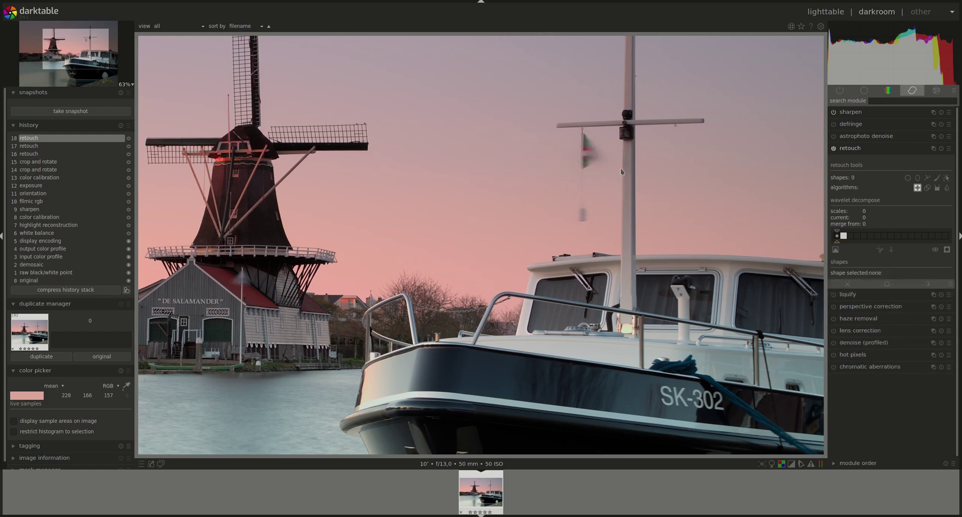
Cover the flag with two clone circles sourced from nearby sky, then delete the shapes.
click(908, 178)
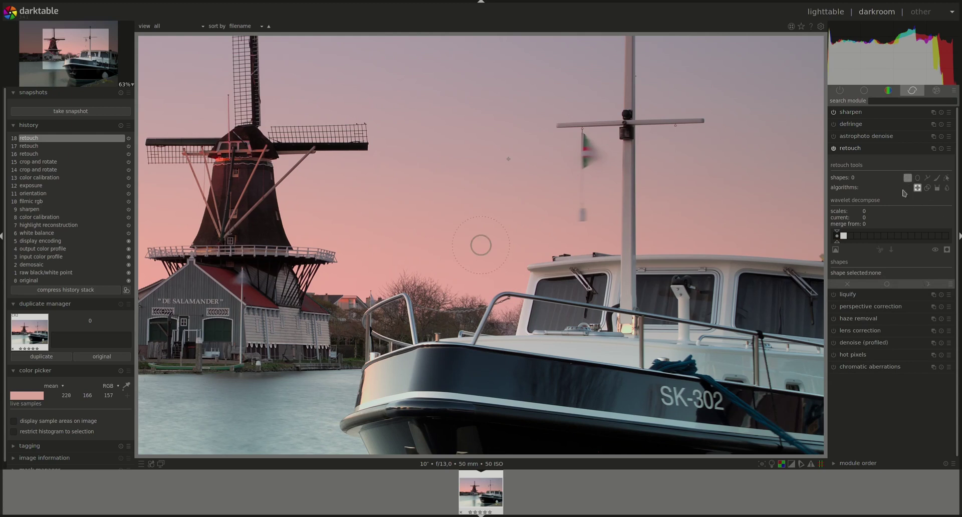
click(587, 156)
mouse_move(586, 156)
mouse_down()
mouse_move(547, 162)
mouse_move(529, 181)
mouse_up()
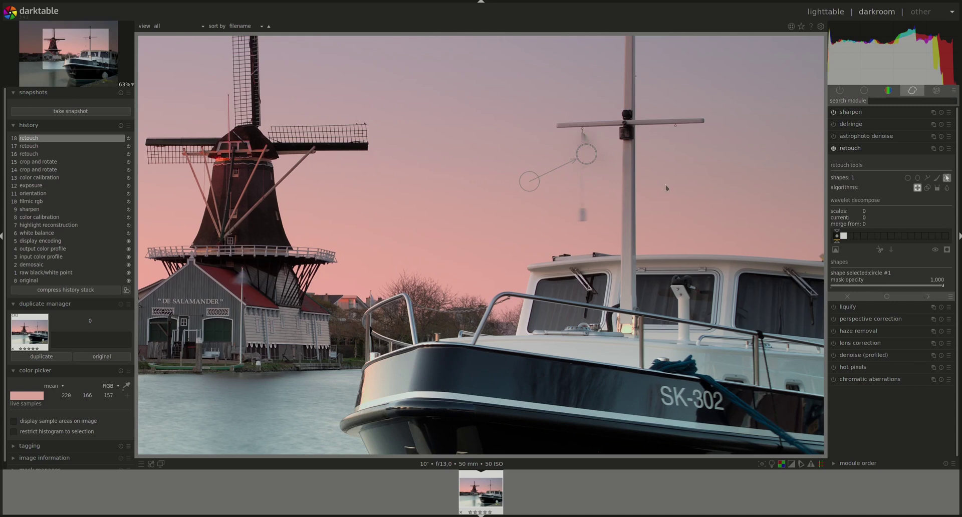
click(907, 178)
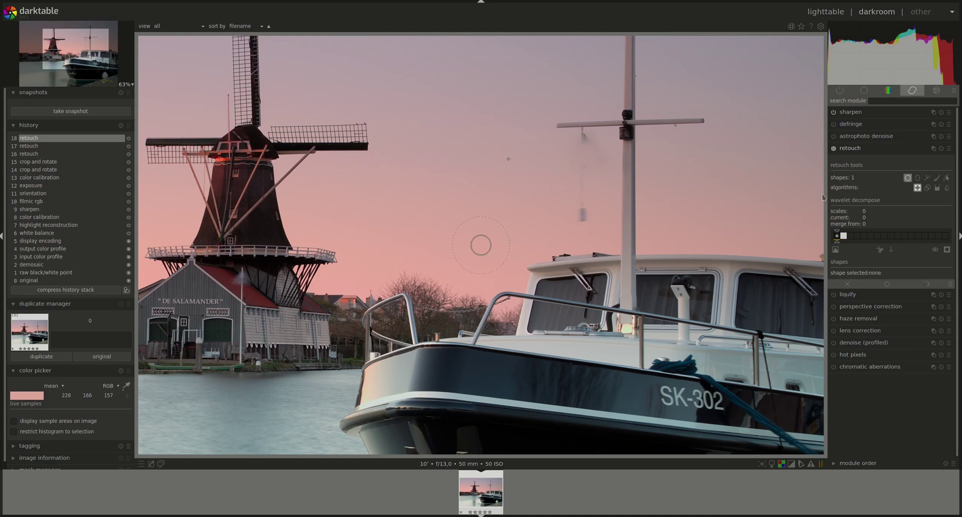
click(574, 199)
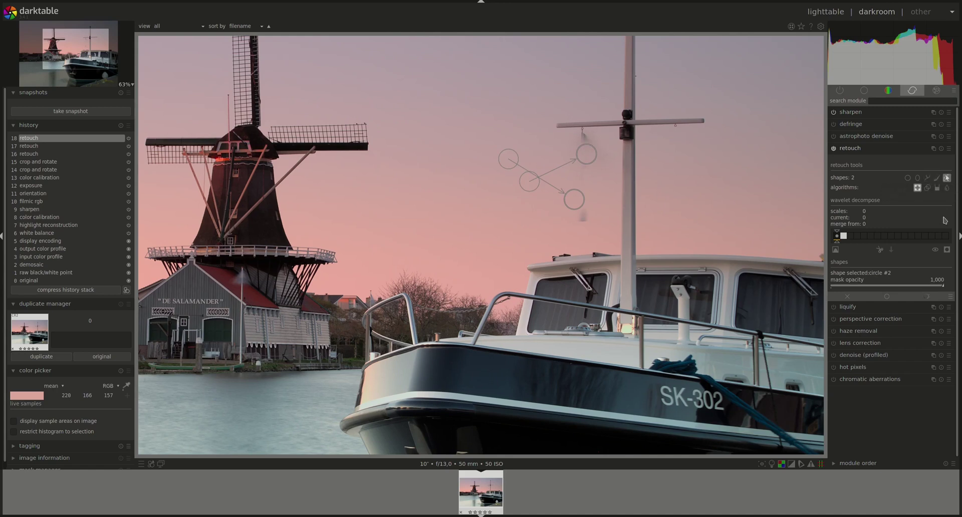
right_click(591, 173)
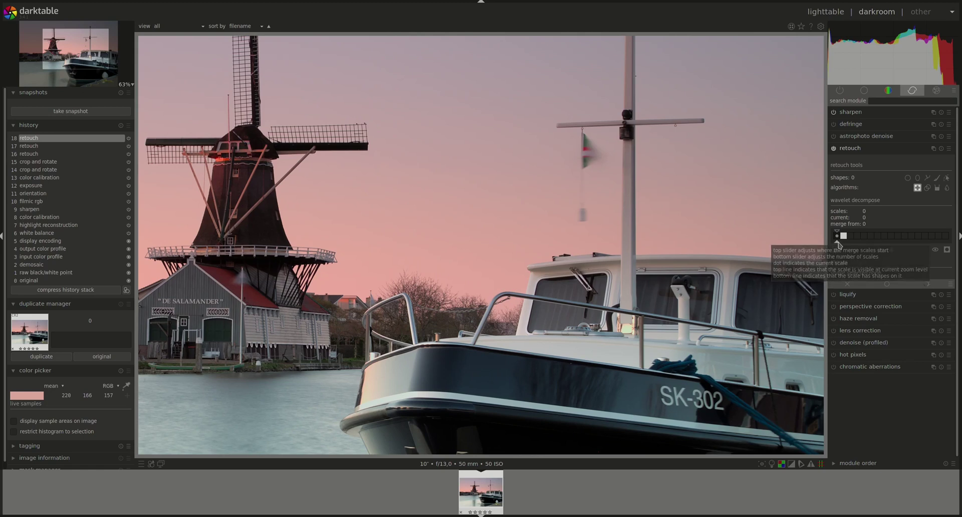
Set the retouch wavelet decompose to 6 scales.
drag(838, 243, 878, 245)
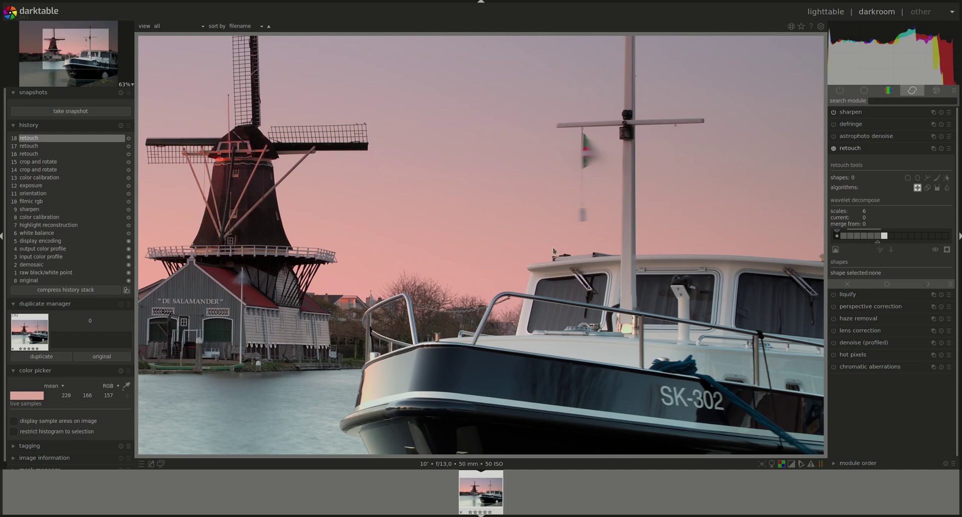
Zoom in on the mast flag, then zoom back out until the whole photo fits.
scroll(554, 251, up, 5)
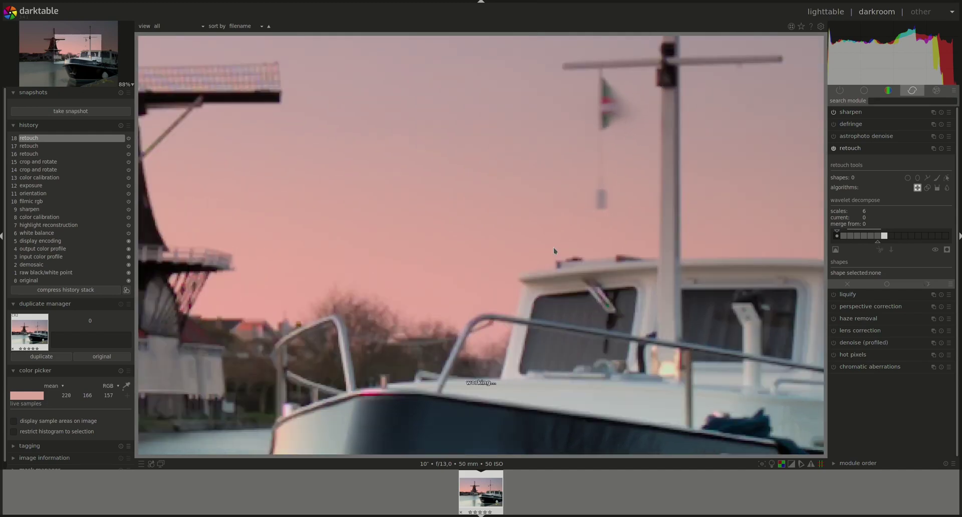
scroll(554, 251, up, 1)
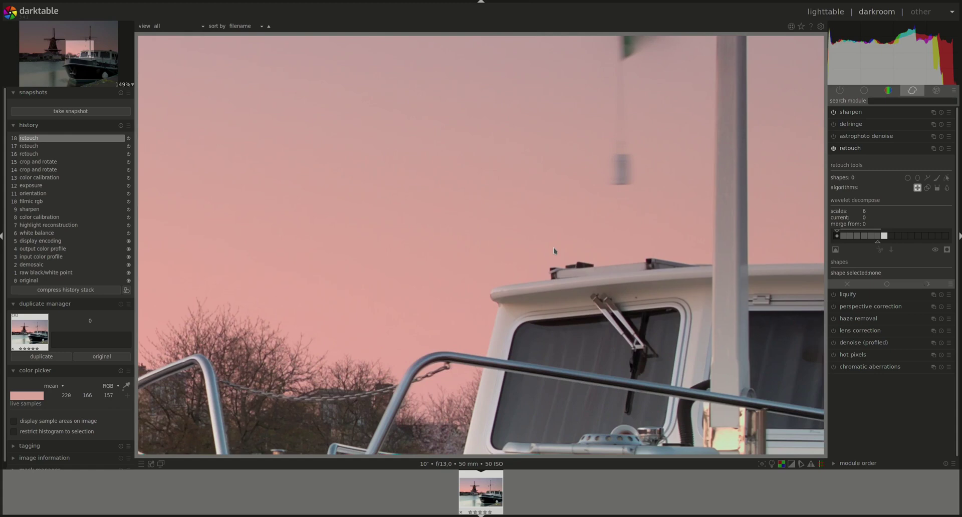
scroll(553, 247, down, 1)
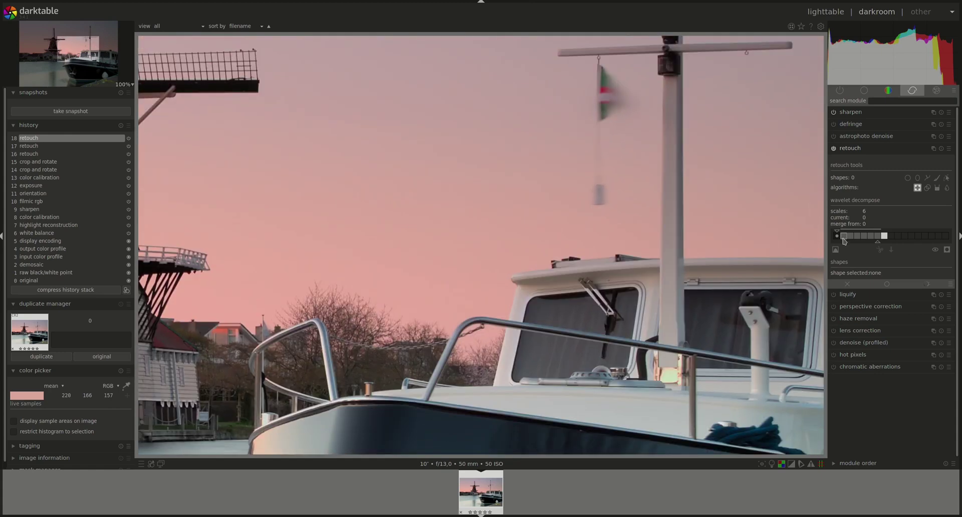
scroll(643, 284, down, 5)
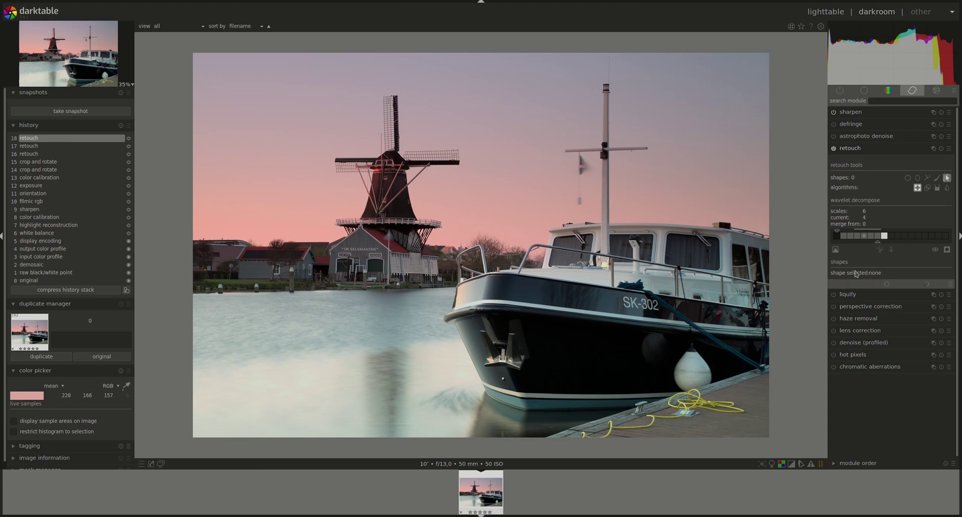
Place a circle retouch patch over the mast flag on wavelet scale 4, then make scale 3 current.
click(866, 239)
click(917, 178)
click(582, 169)
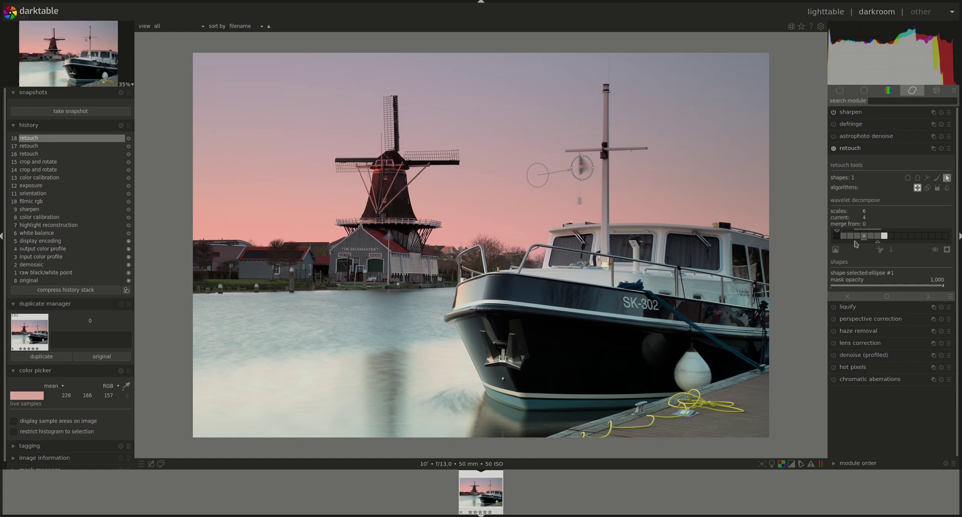
click(857, 235)
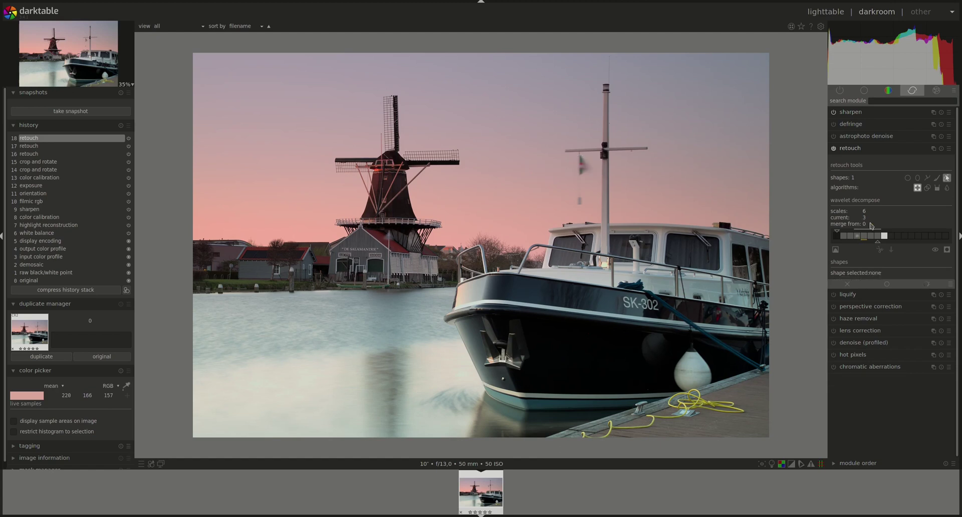
Select wavelet scale 5, then scroll the scale bar down until scale 2 is current.
click(871, 236)
scroll(881, 235, down, 3)
Try wavelet merge-from values 1, 4, 0 and 1, ending back at 0.
drag(838, 232, 843, 233)
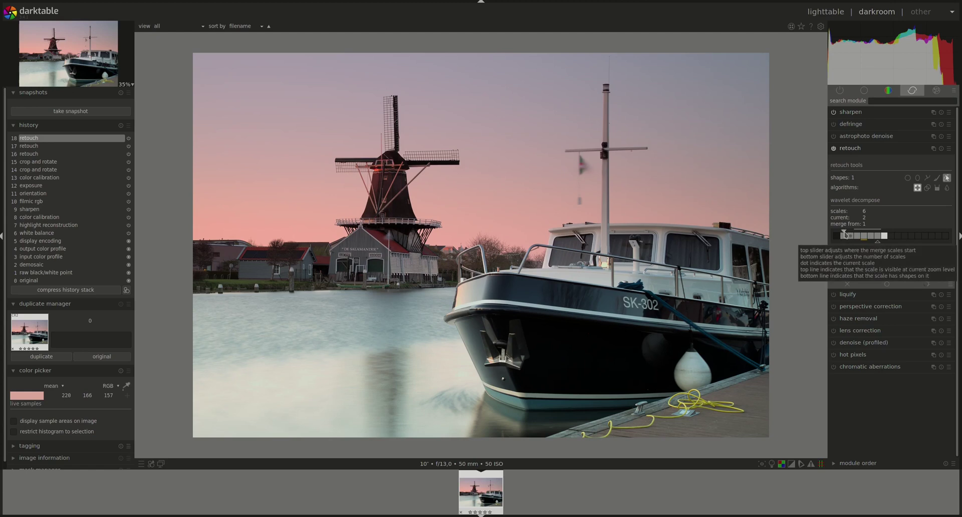
drag(844, 232, 864, 233)
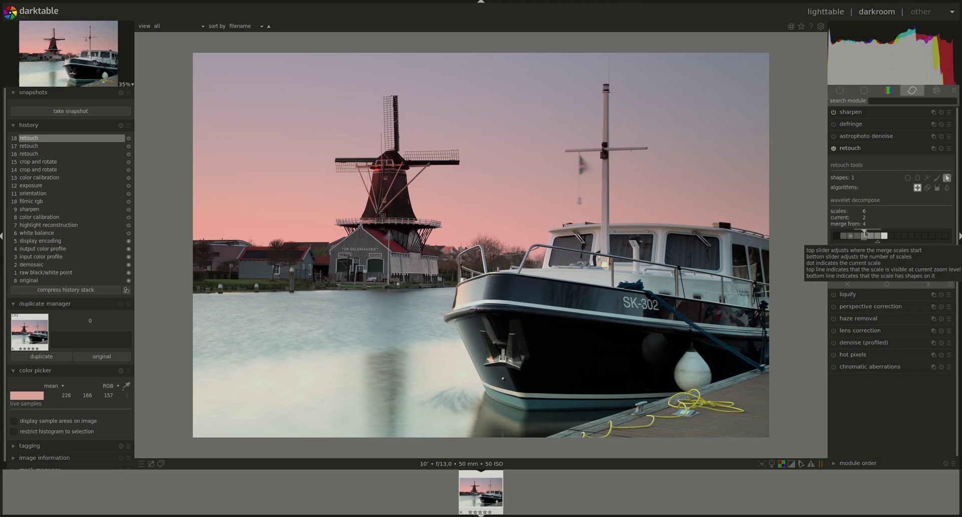
drag(865, 233, 834, 235)
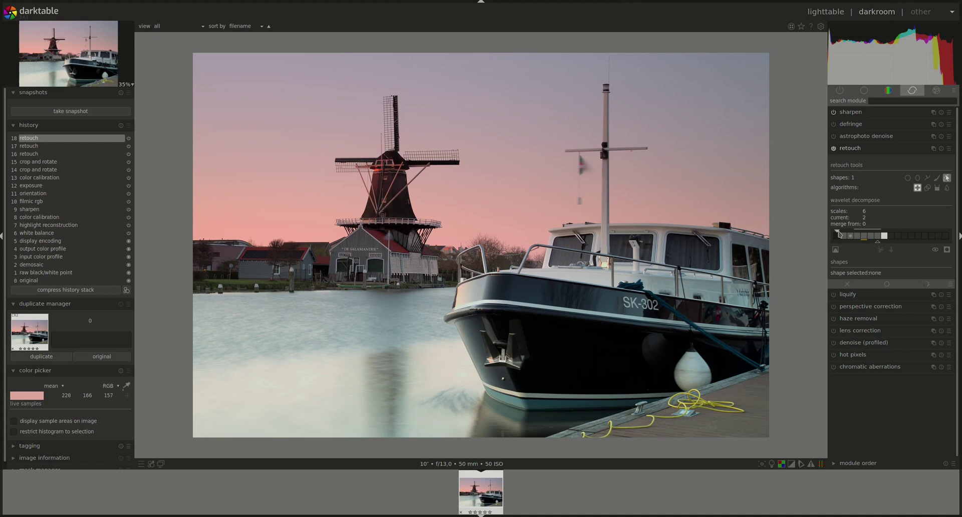
drag(837, 231, 844, 231)
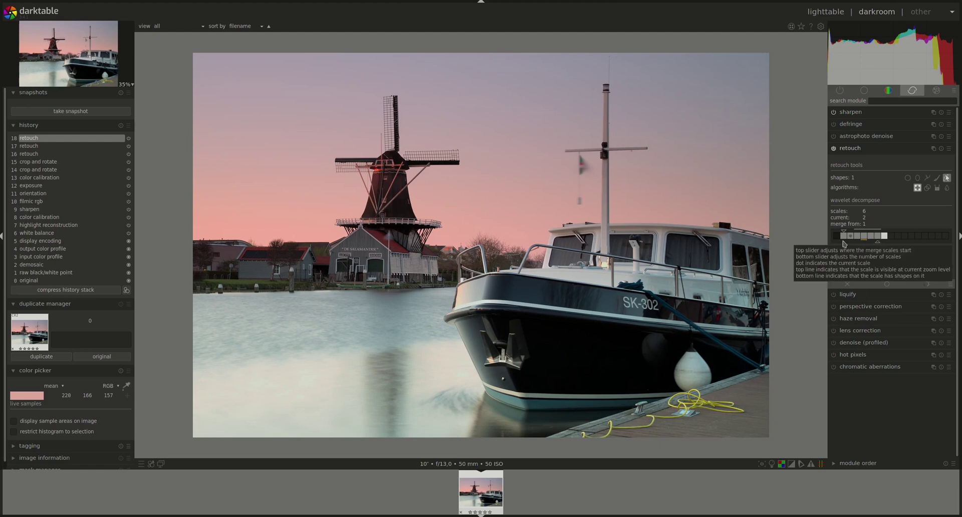
drag(845, 233, 835, 232)
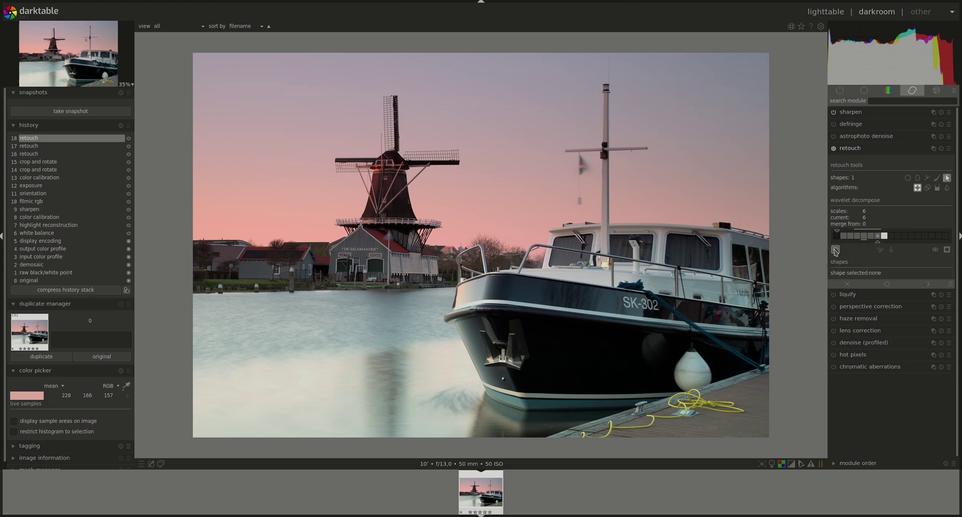
Show the current wavelet scale on the image and brighten its single-scale preview levels.
click(835, 250)
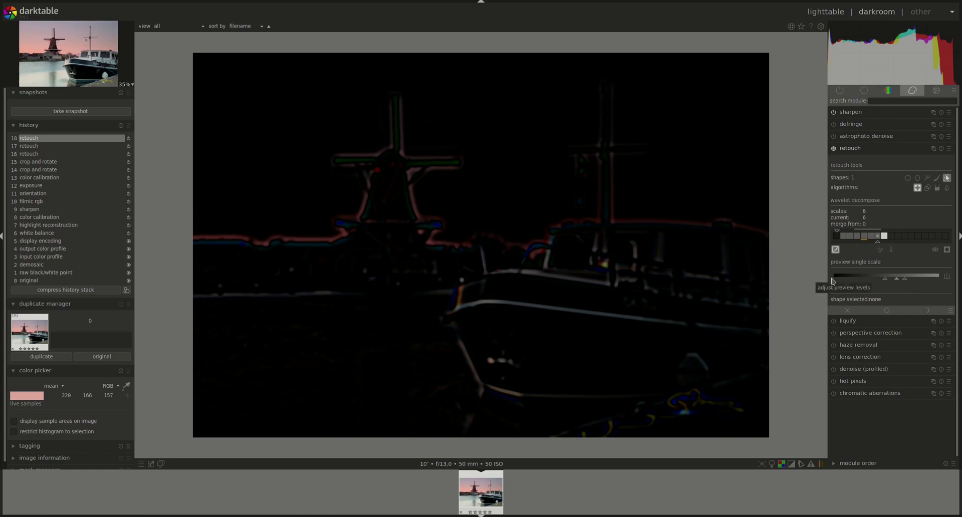
mouse_move(885, 279)
mouse_down()
mouse_move(853, 280)
mouse_move(917, 281)
mouse_up()
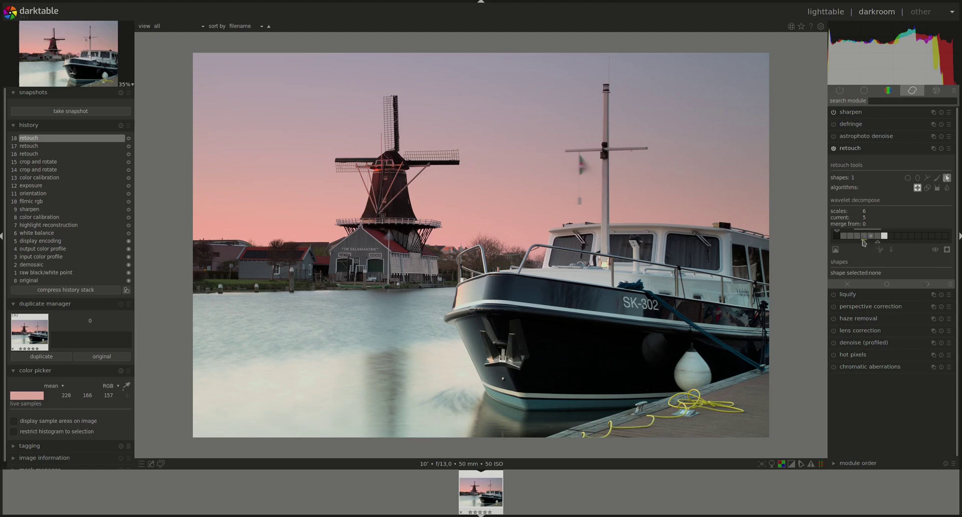
Cut the retouch shapes, move them to wavelet scale 5, and toggle the wavelet scale display.
click(879, 250)
click(870, 239)
click(935, 252)
click(935, 249)
click(947, 250)
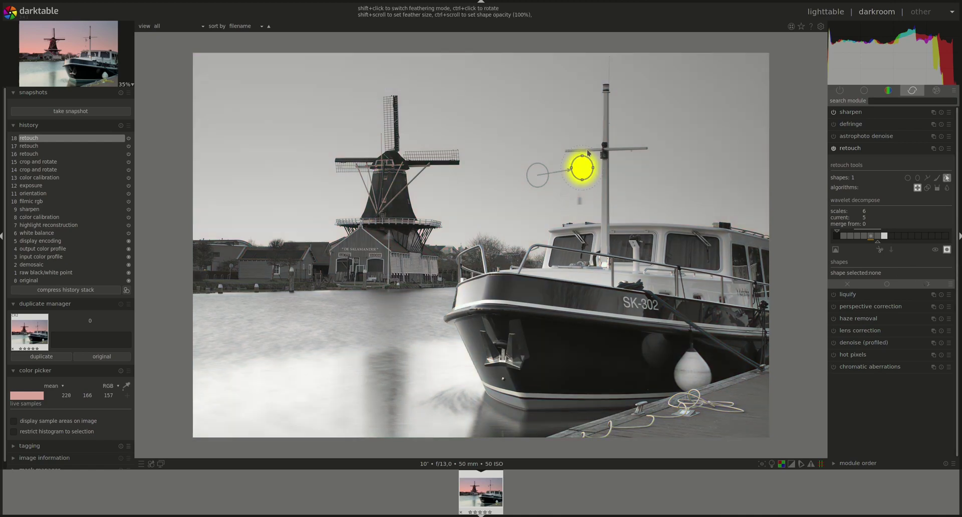